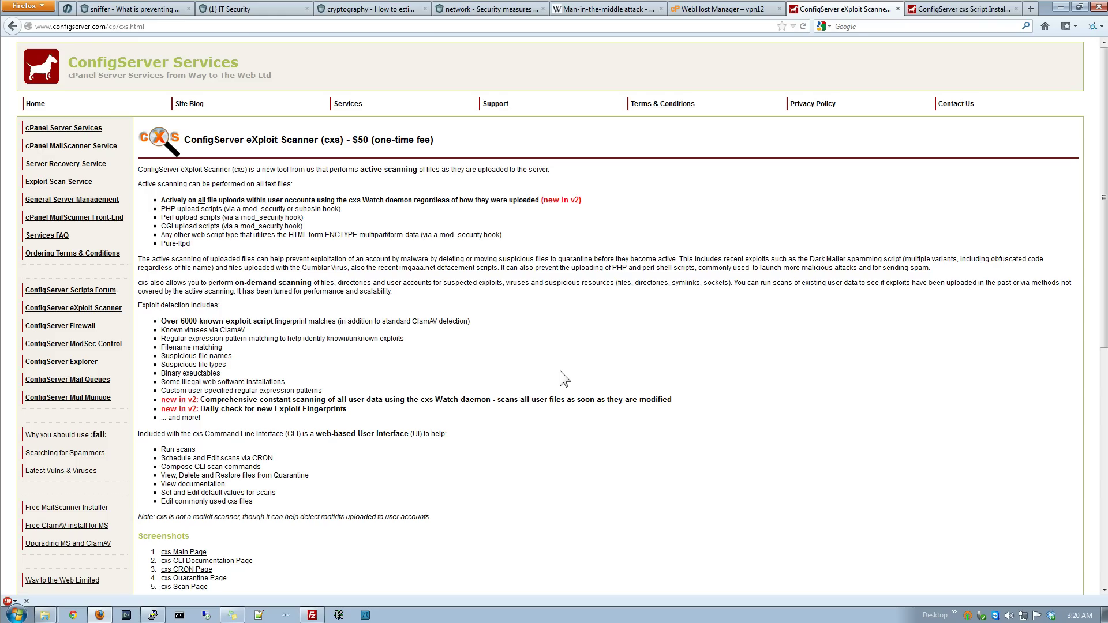
Step: Scroll the cxs product page down to the Product requirements and Purchasing sections
scroll(560, 371, down, 5)
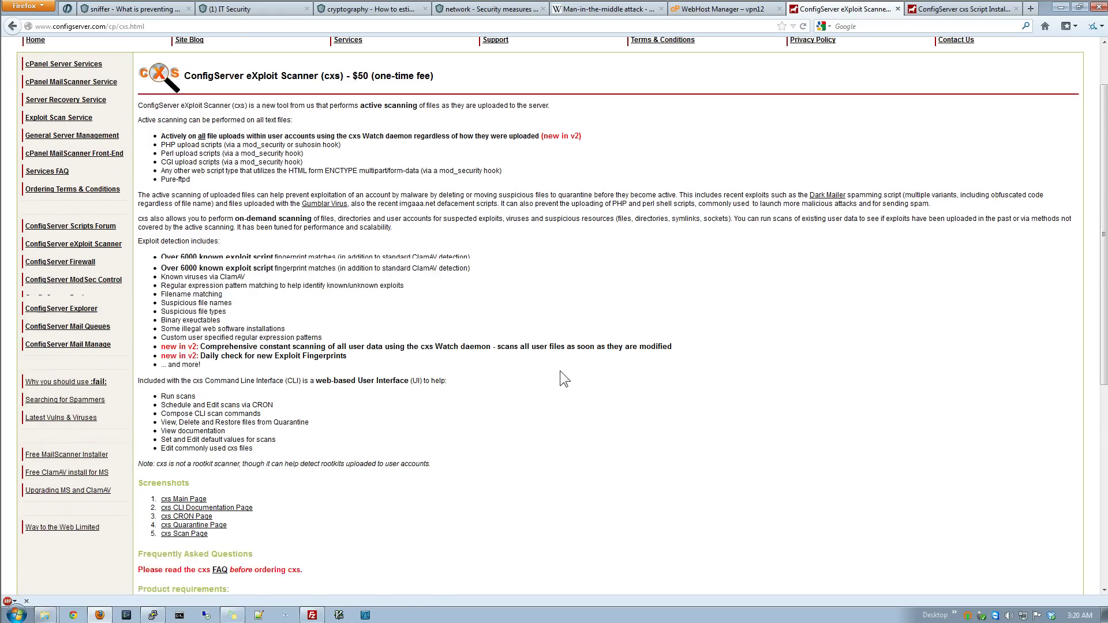
scroll(560, 370, down, 5)
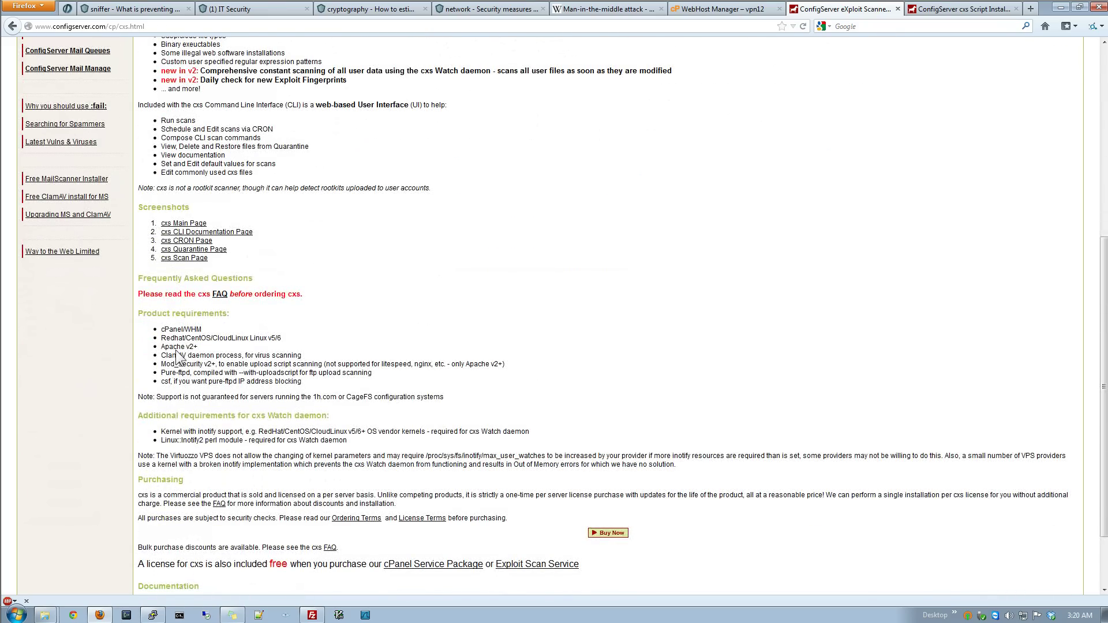
drag(176, 349, 194, 349)
drag(195, 365, 296, 364)
click(338, 354)
drag(205, 364, 217, 365)
click(417, 312)
double_click(162, 397)
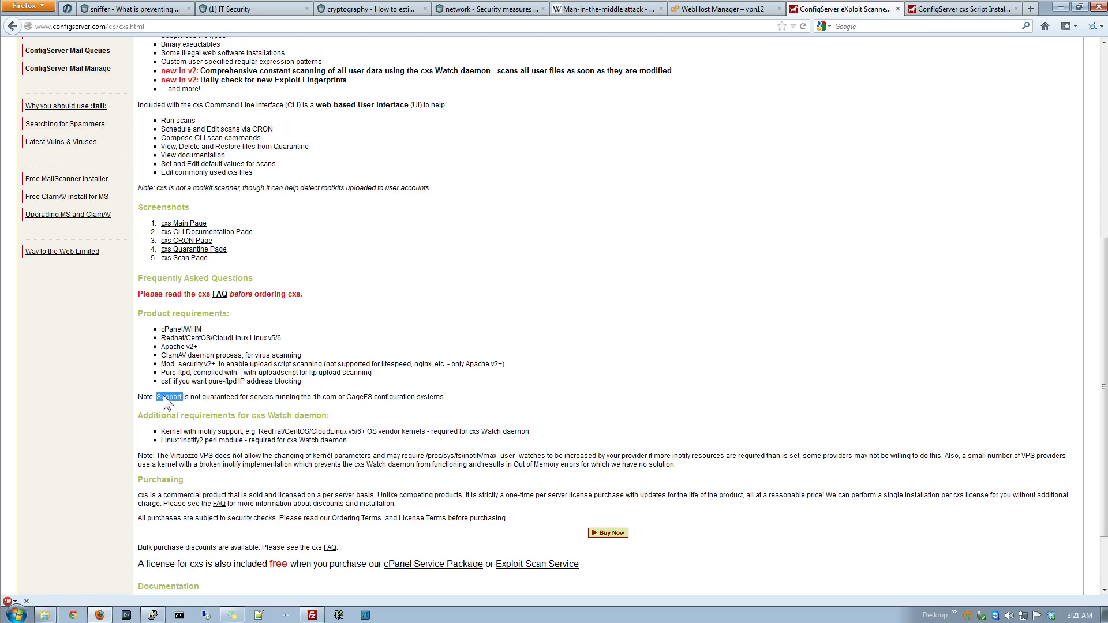
Step: Briefly highlight CageFS in the unsupported-servers note, then scroll back to the page top
double_click(359, 397)
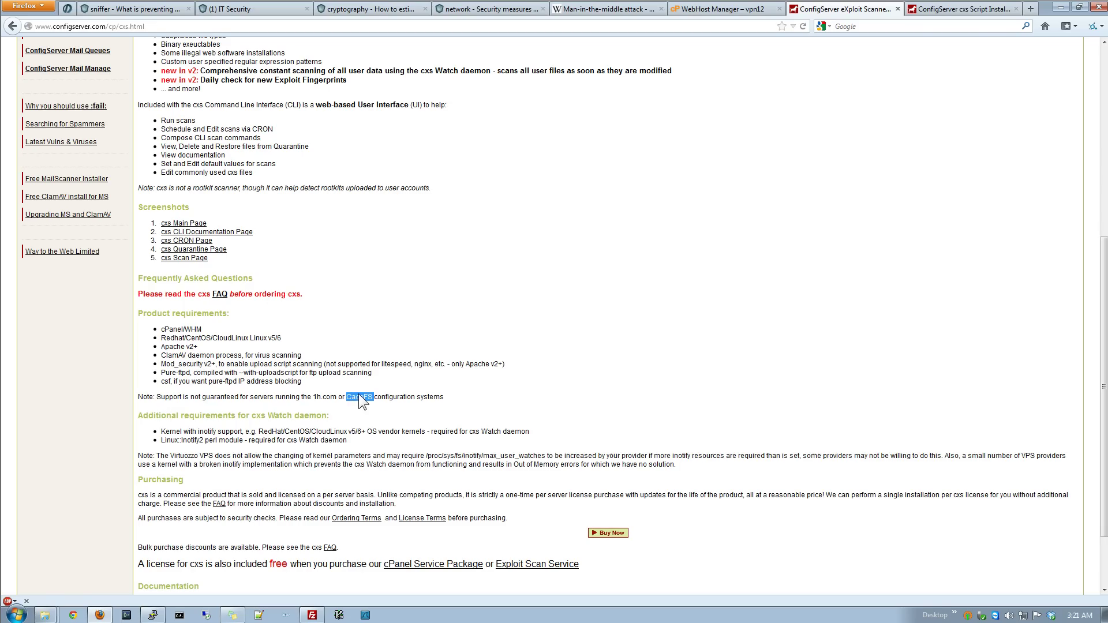
click(328, 387)
scroll(645, 337, up, 5)
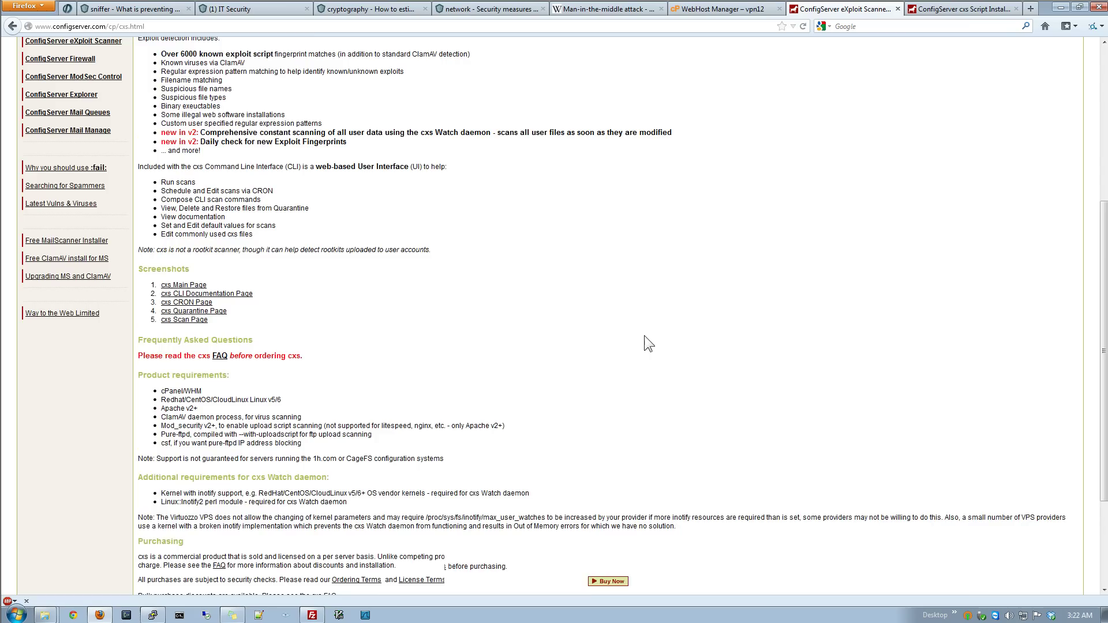
scroll(645, 335, up, 4)
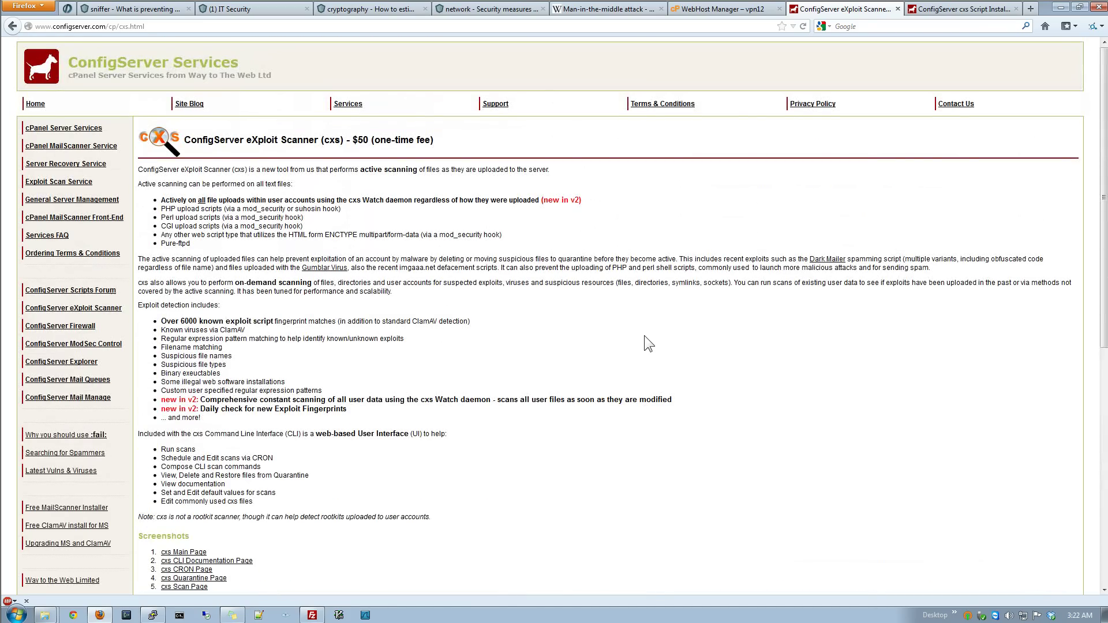
Step: Look over the four cxs installer command lines, then go back to the WHM cxs plugin page
click(733, 9)
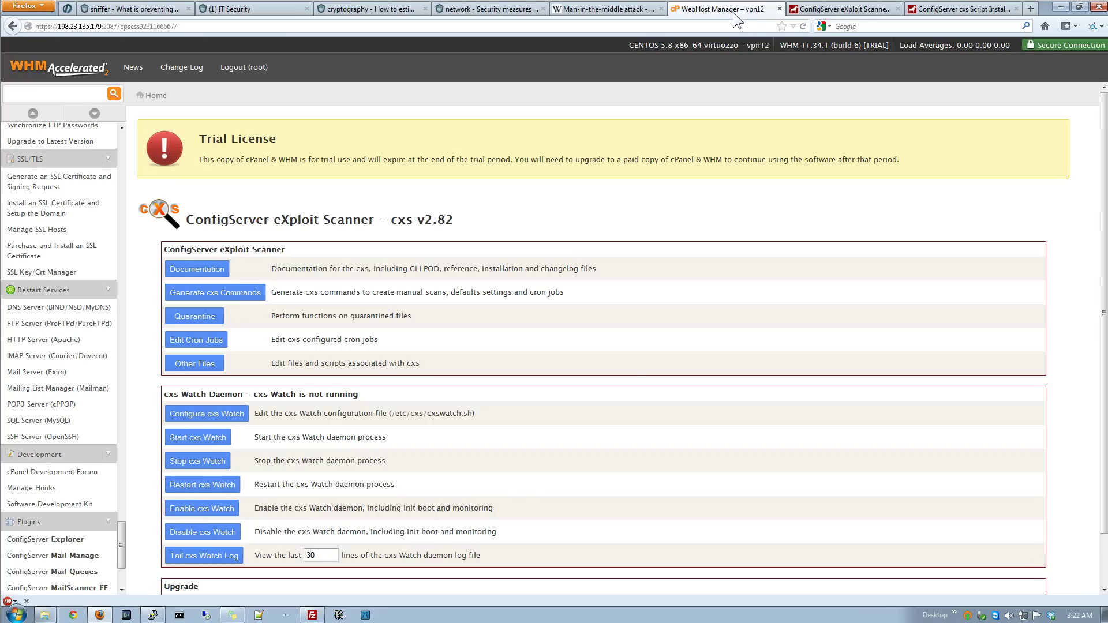
click(924, 9)
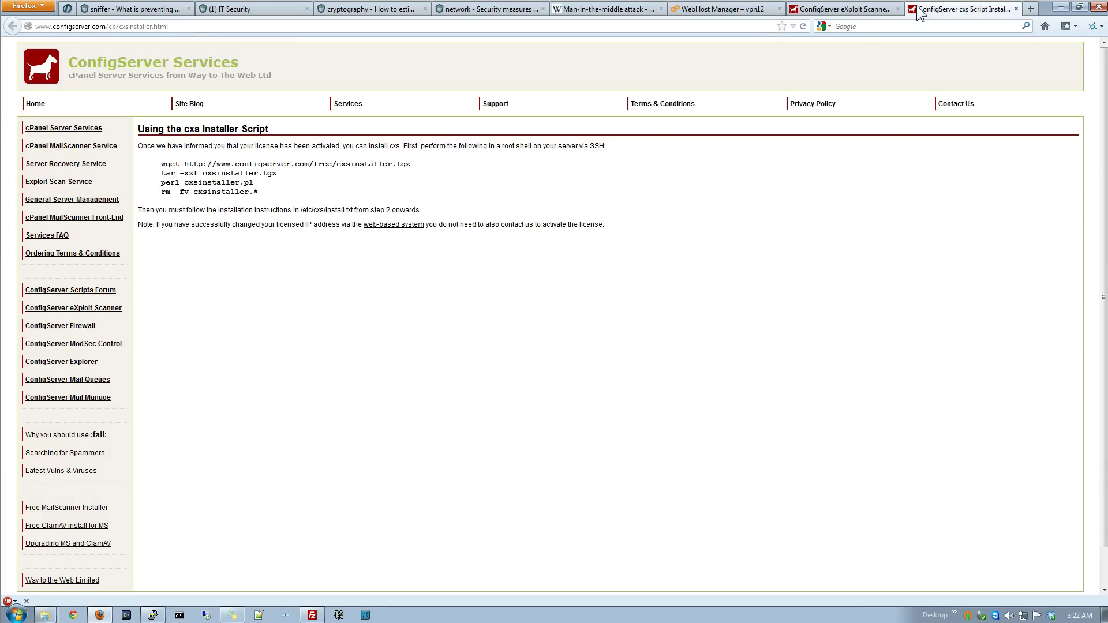
drag(267, 186, 147, 165)
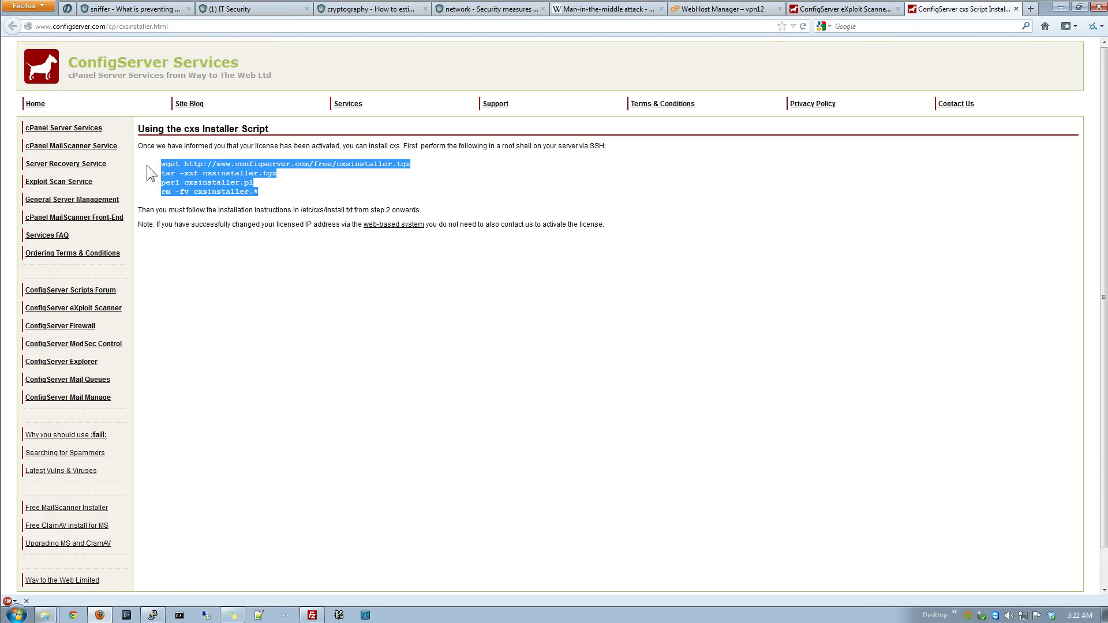
click(216, 167)
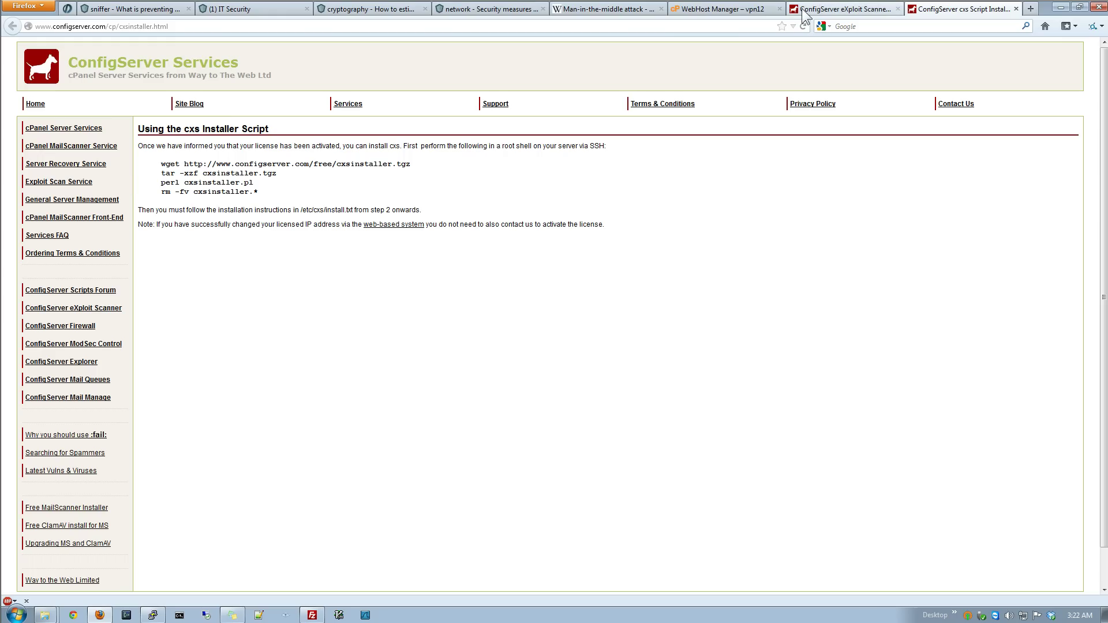
click(756, 10)
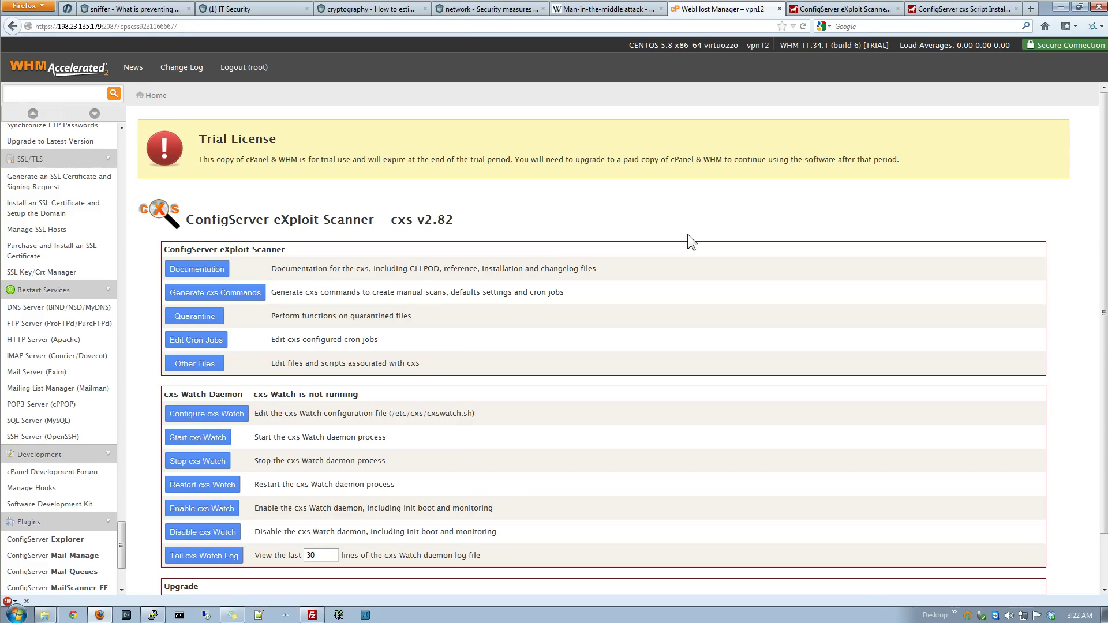
Step: Open the cxs Documentation page and scroll down through its contents
scroll(687, 233, down, 1)
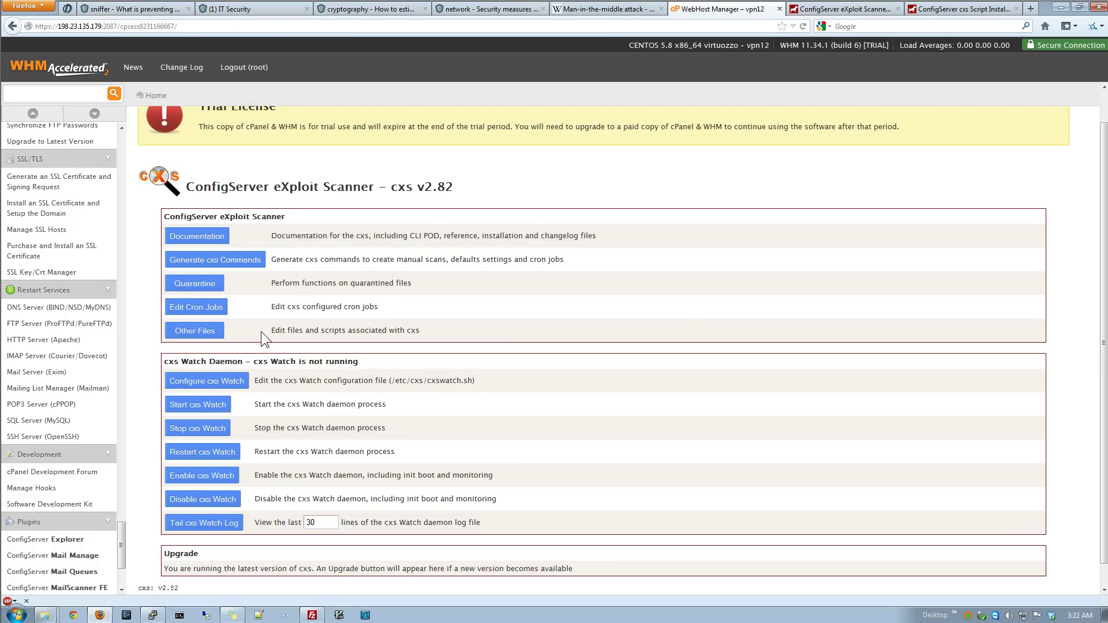
click(207, 239)
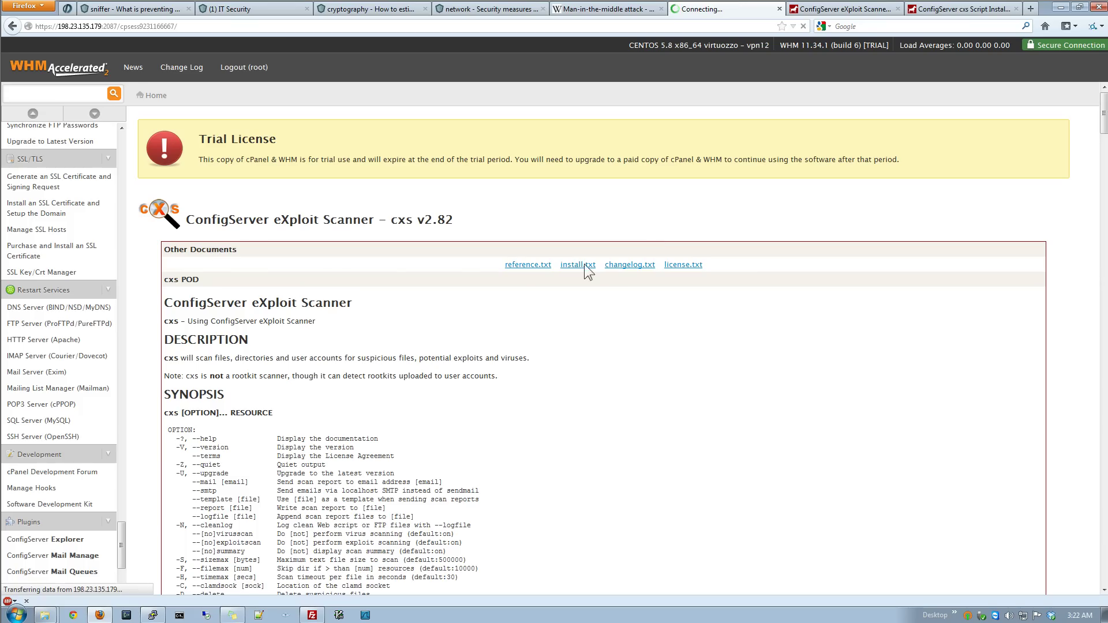
scroll(656, 228, down, 5)
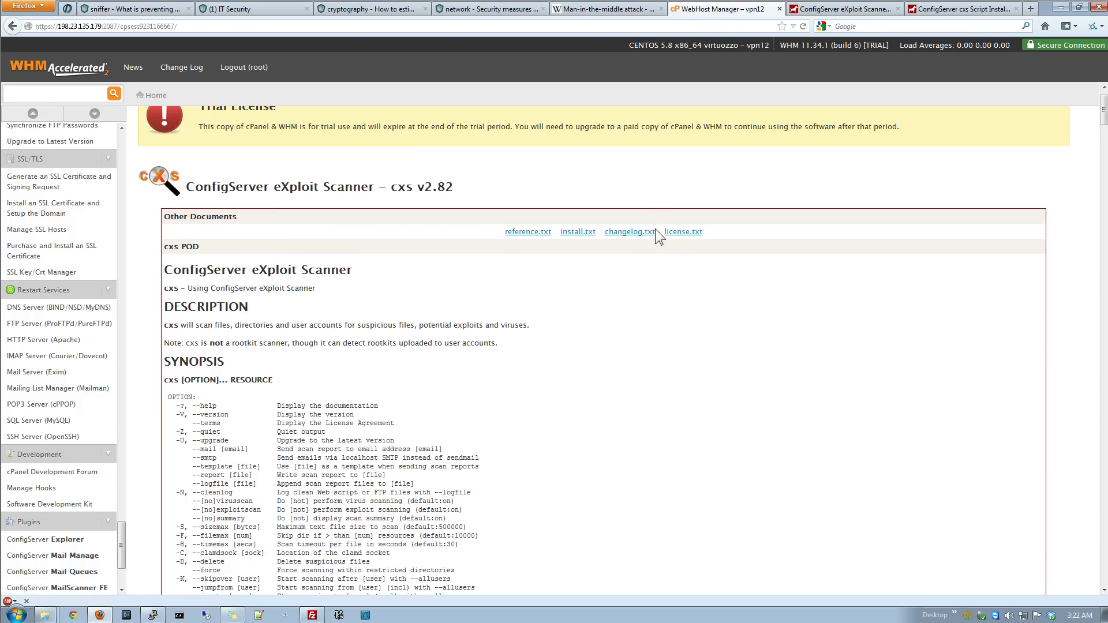
scroll(655, 229, down, 4)
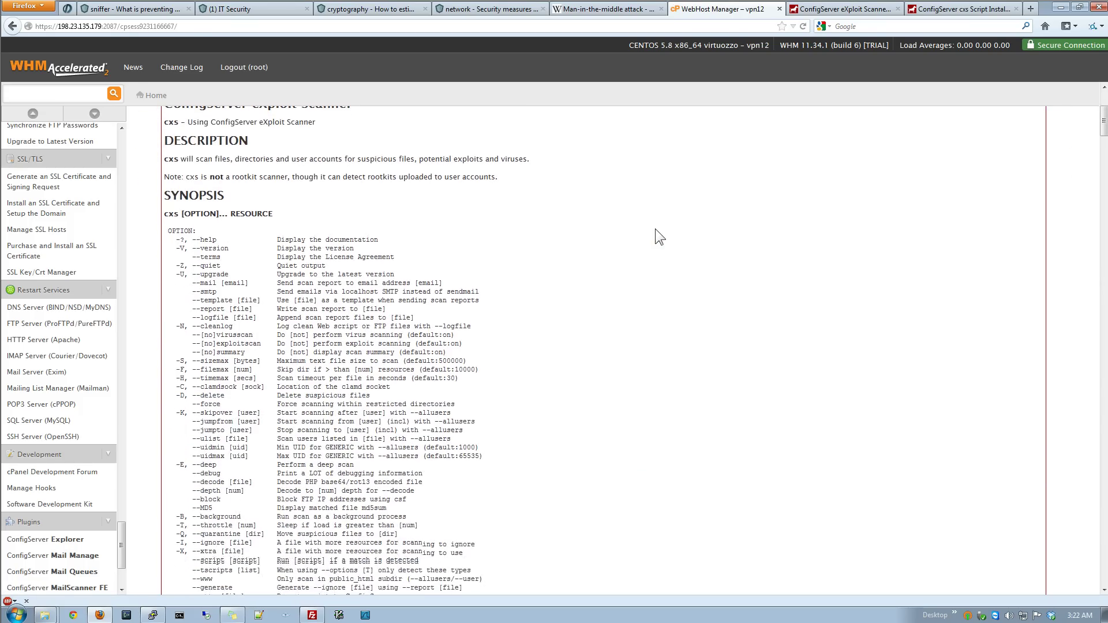
scroll(656, 229, down, 10)
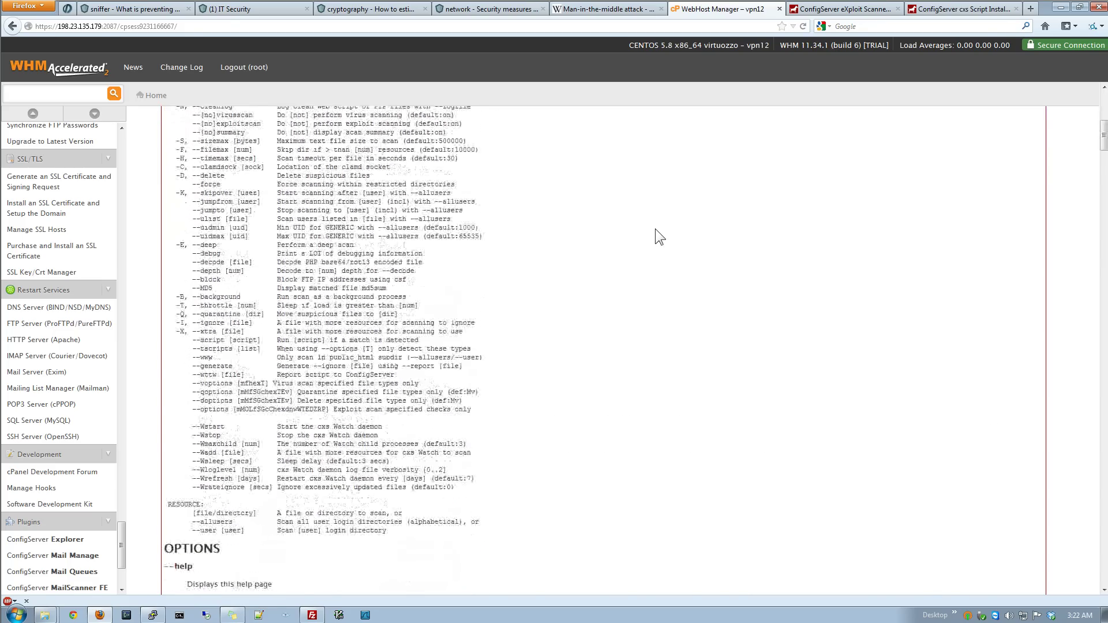
scroll(656, 236, down, 1)
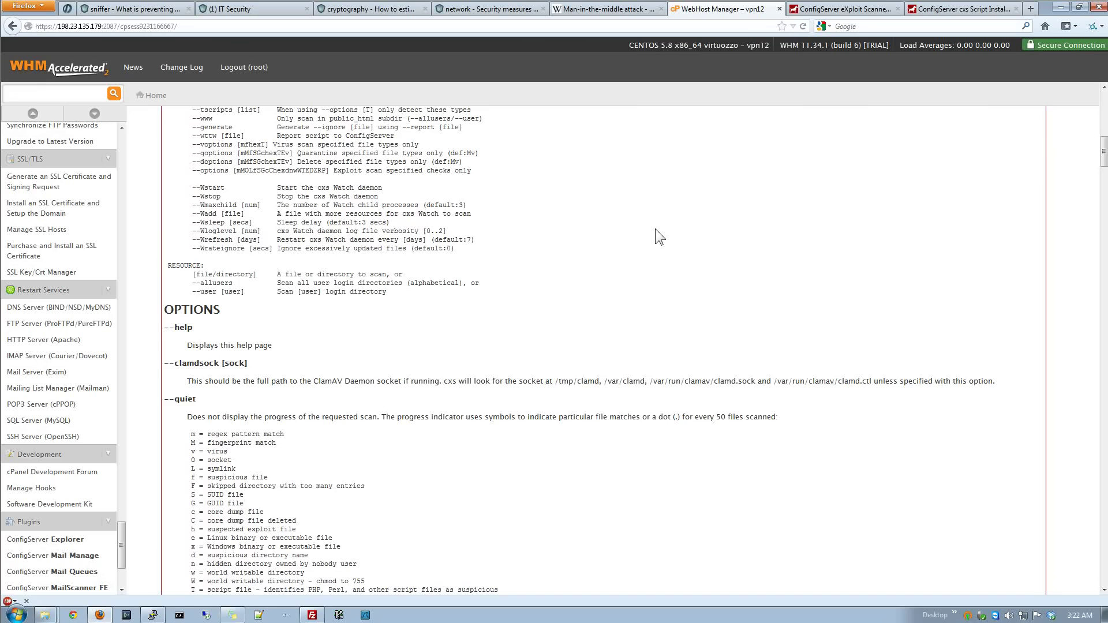
scroll(656, 229, down, 14)
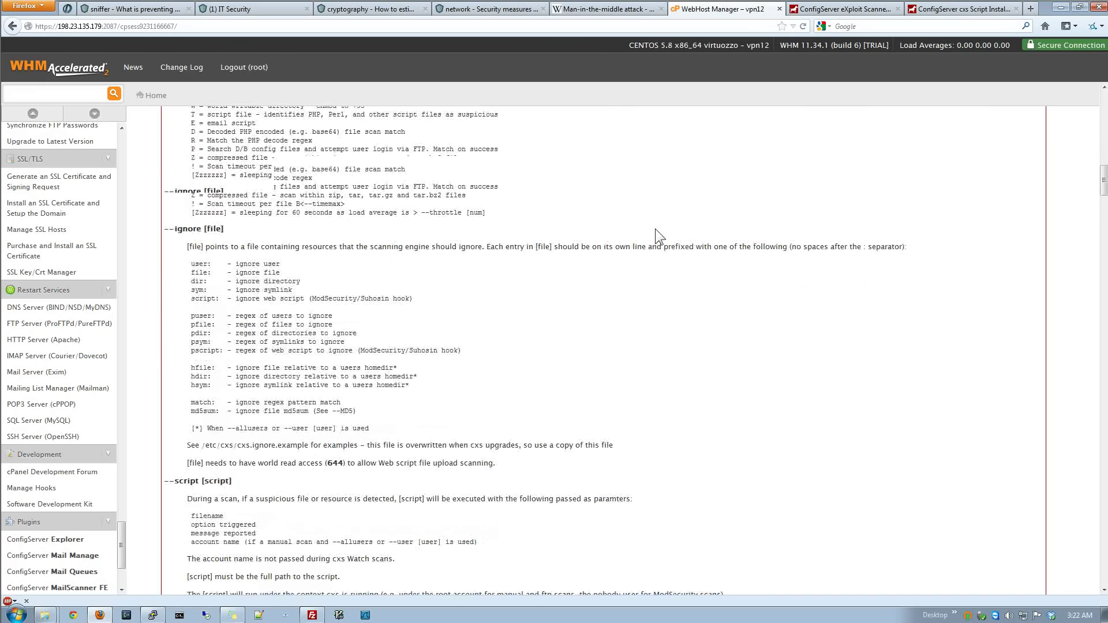
scroll(655, 229, down, 10)
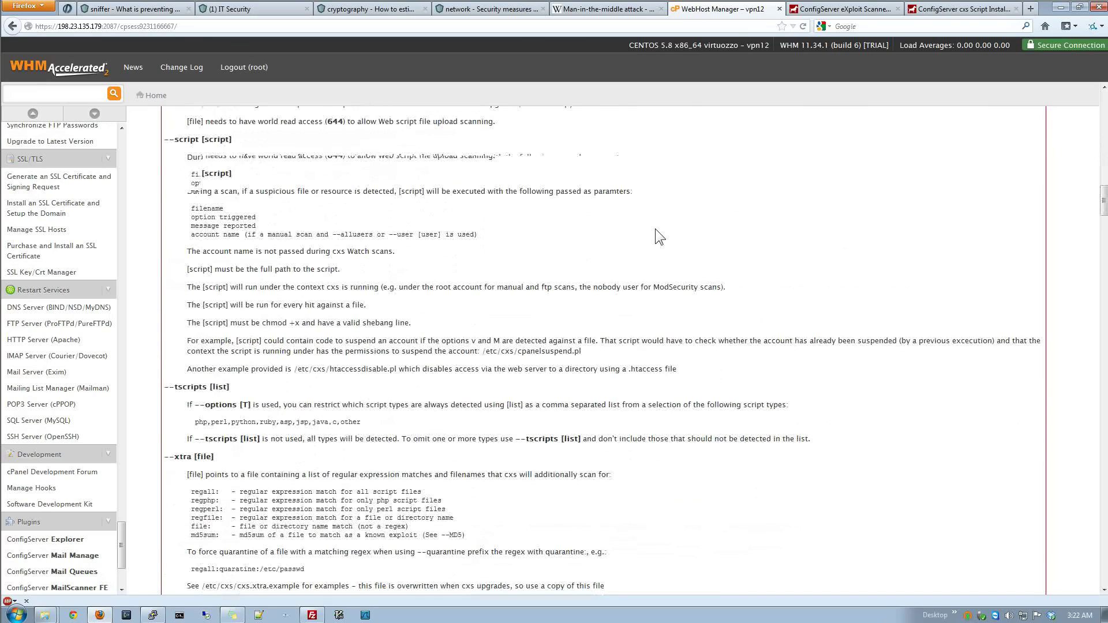
scroll(655, 237, down, 20)
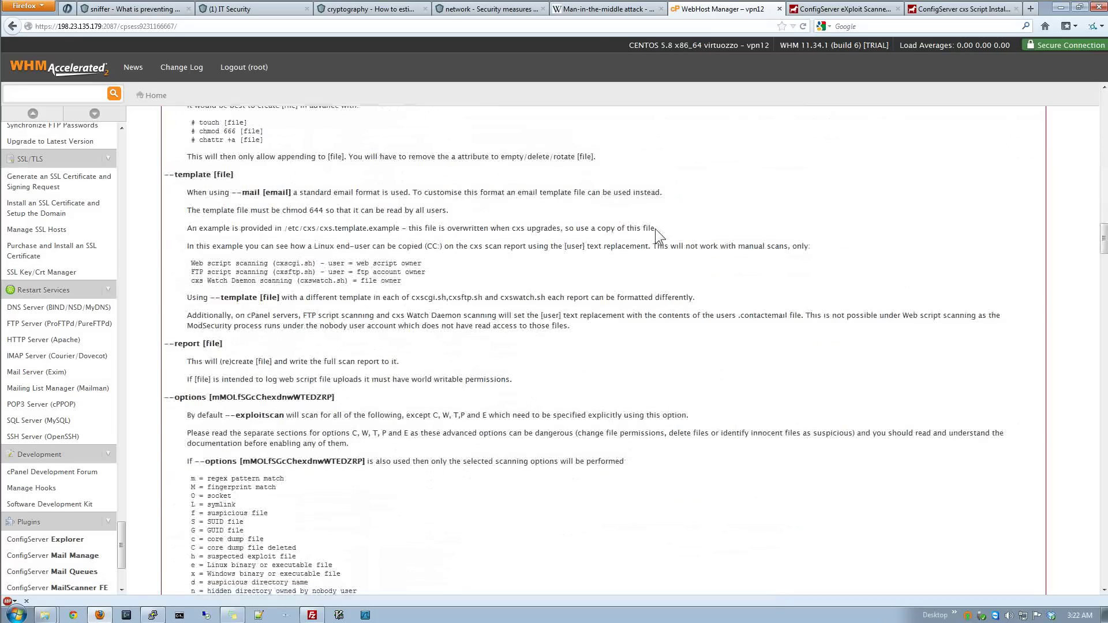
scroll(655, 229, down, 11)
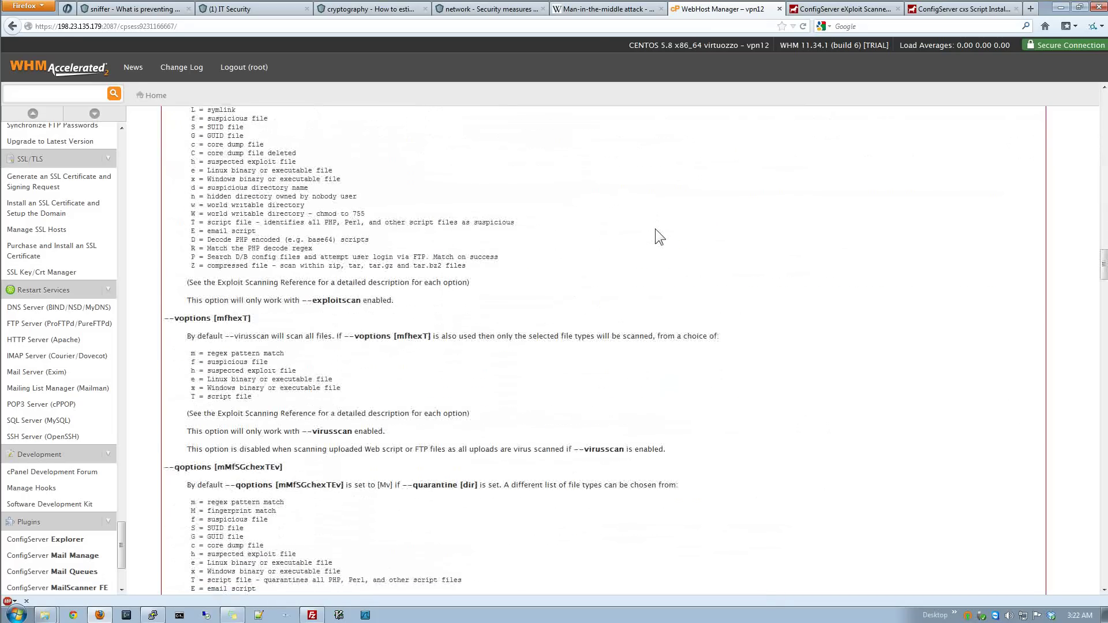
scroll(656, 228, down, 2)
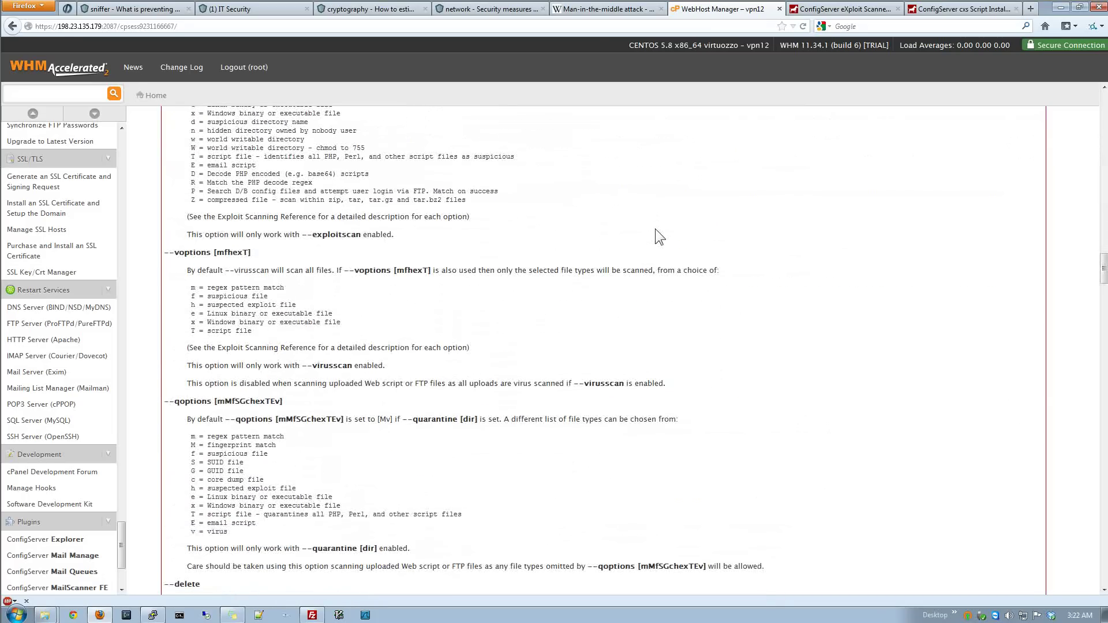
scroll(656, 230, down, 1)
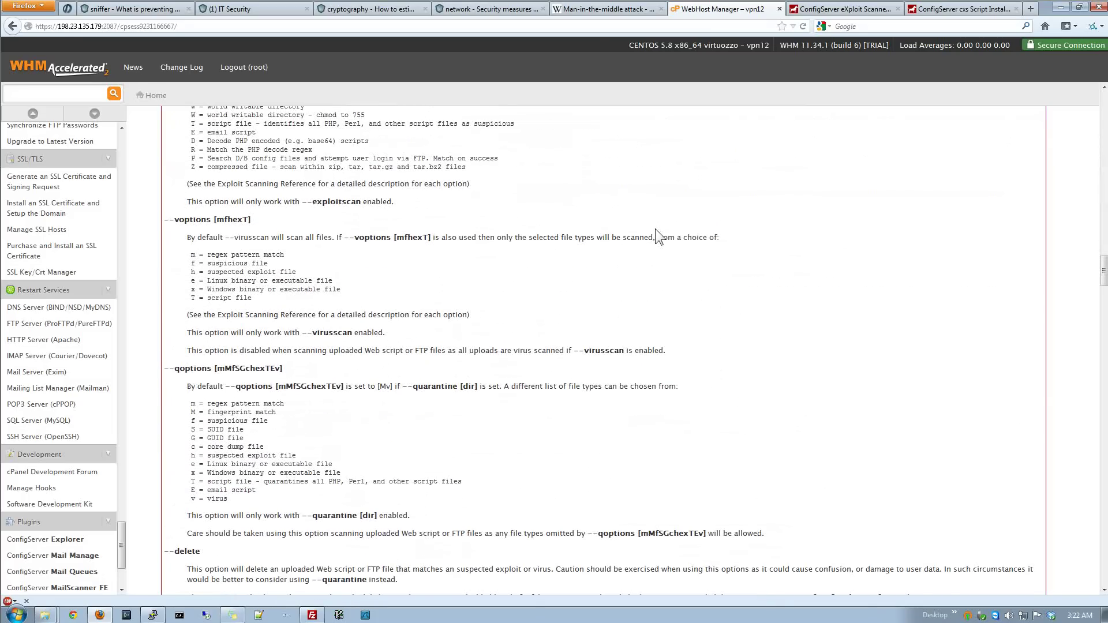
scroll(656, 229, down, 1)
scroll(656, 229, down, 9)
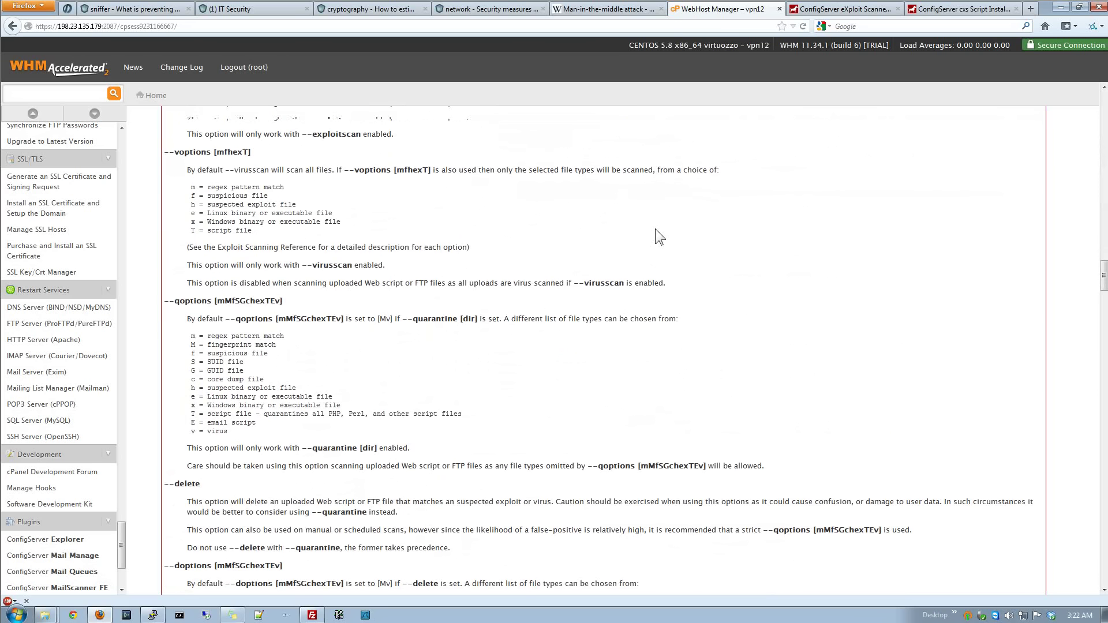
scroll(656, 229, down, 20)
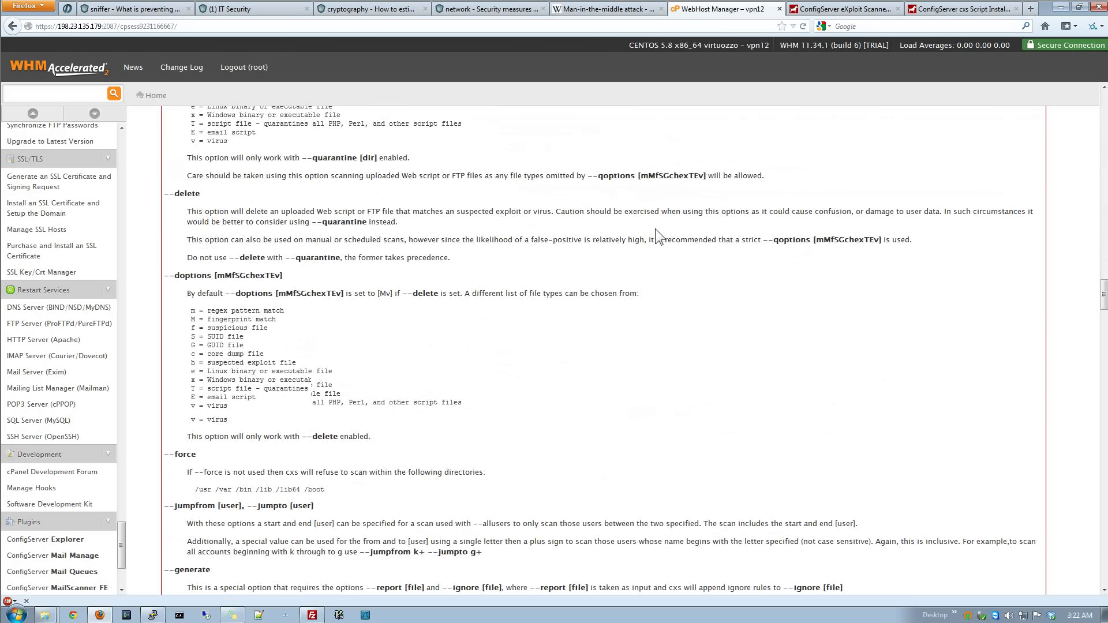
scroll(655, 229, down, 20)
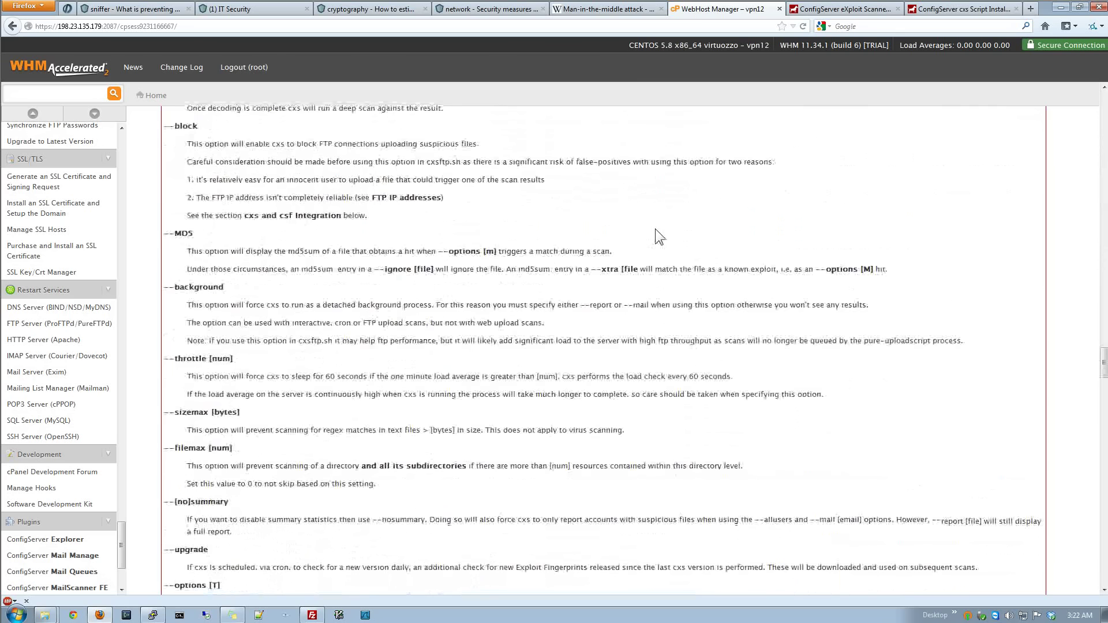
scroll(656, 229, down, 20)
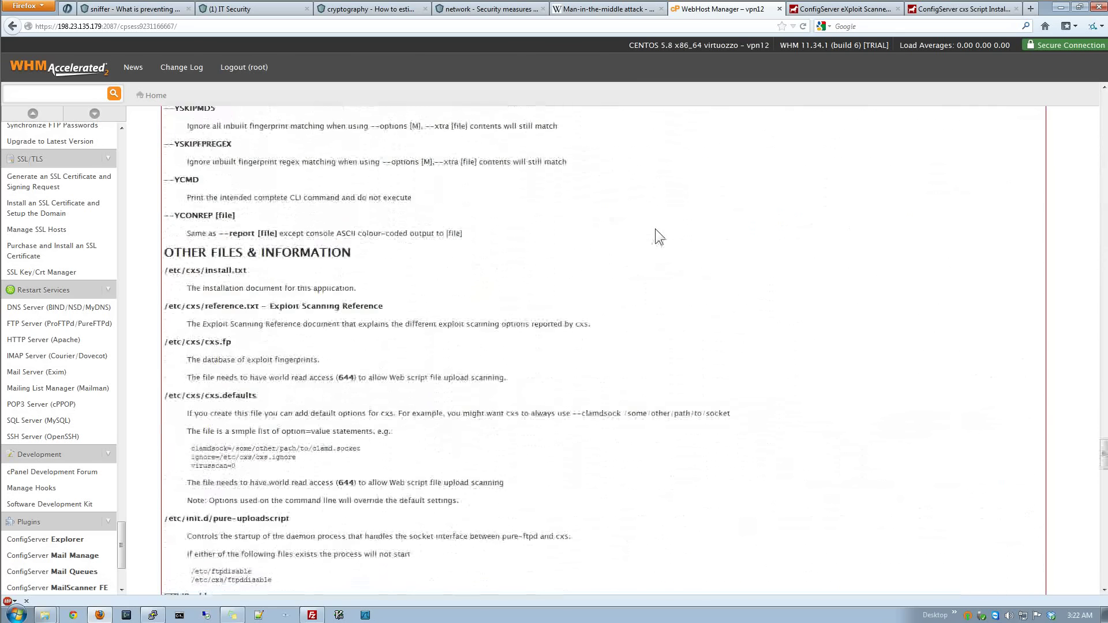
scroll(655, 229, down, 1)
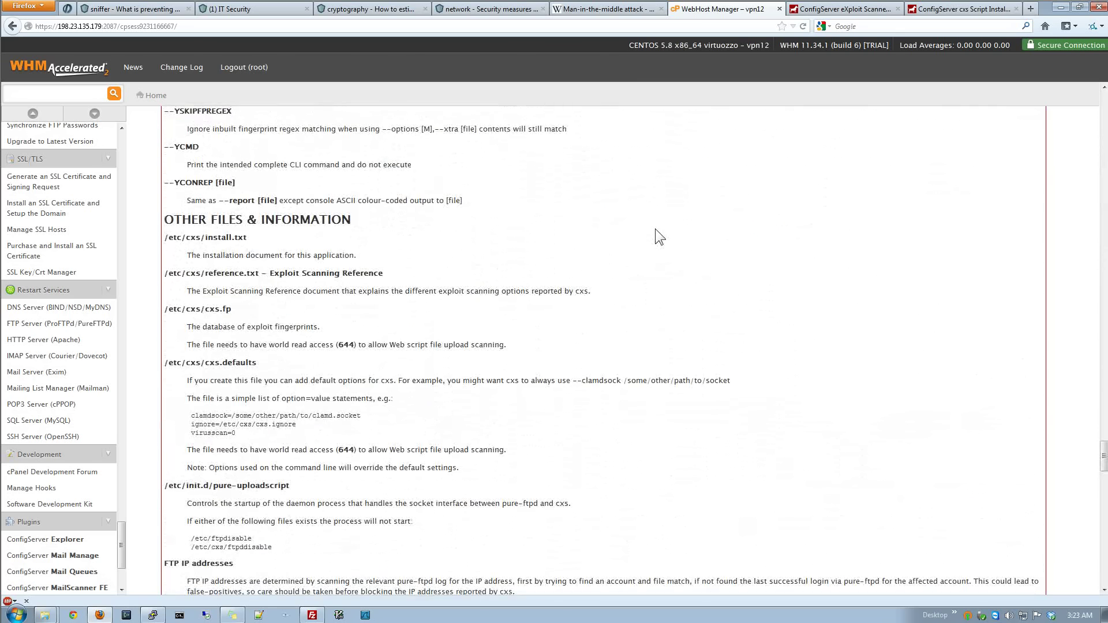
scroll(656, 228, down, 14)
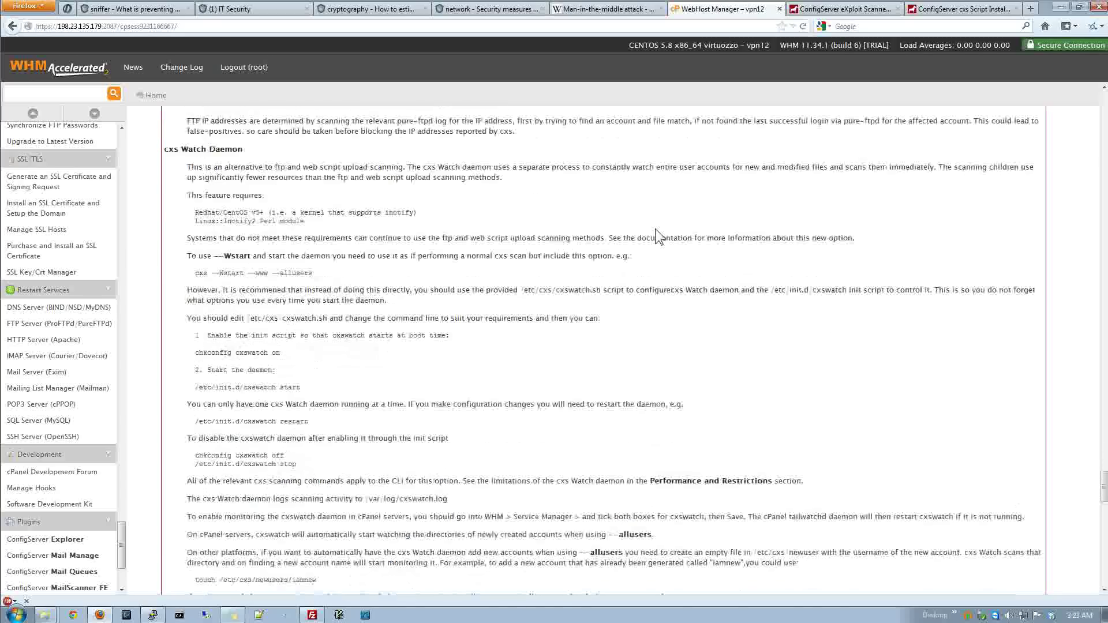
Step: Review the required Perl modules list, read to the end, and return to the cxs main page
scroll(655, 230, up, 4)
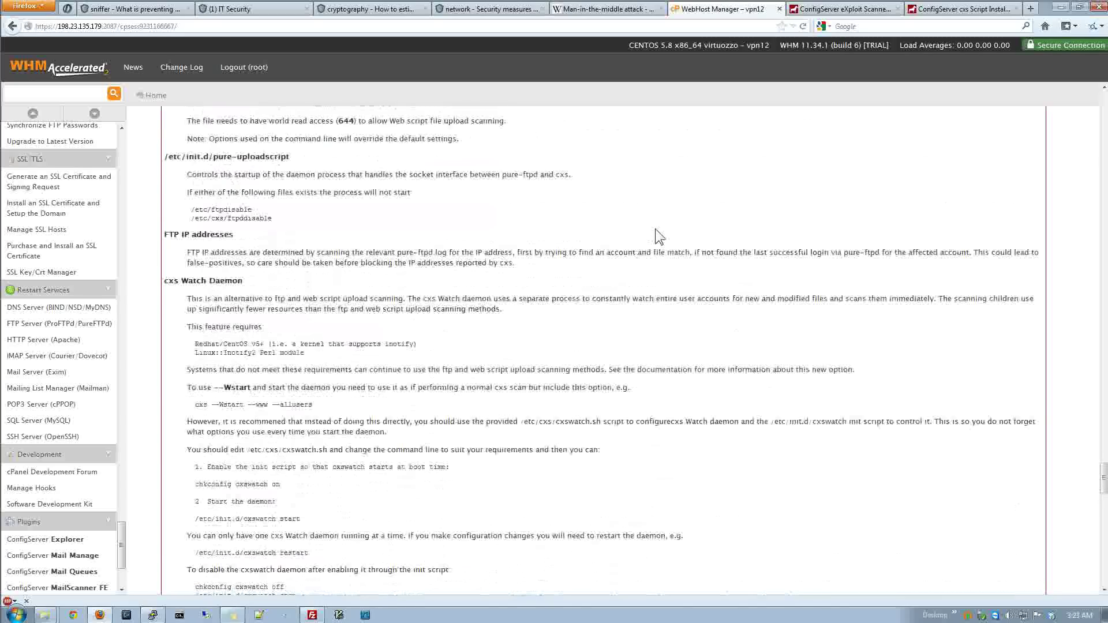
scroll(656, 229, up, 2)
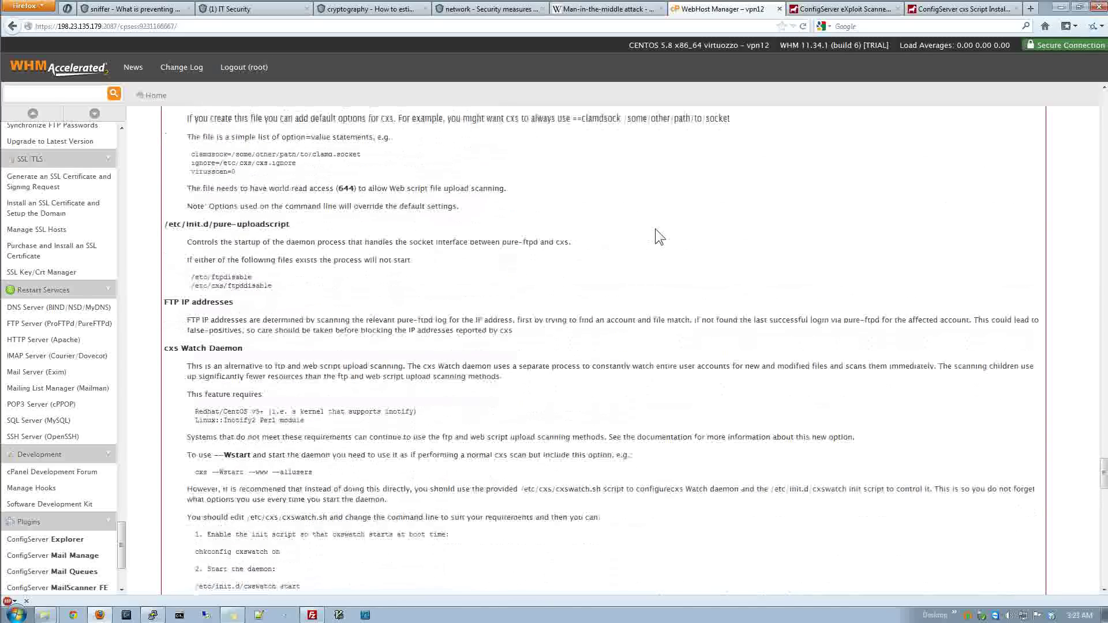
scroll(655, 228, down, 4)
scroll(655, 228, up, 8)
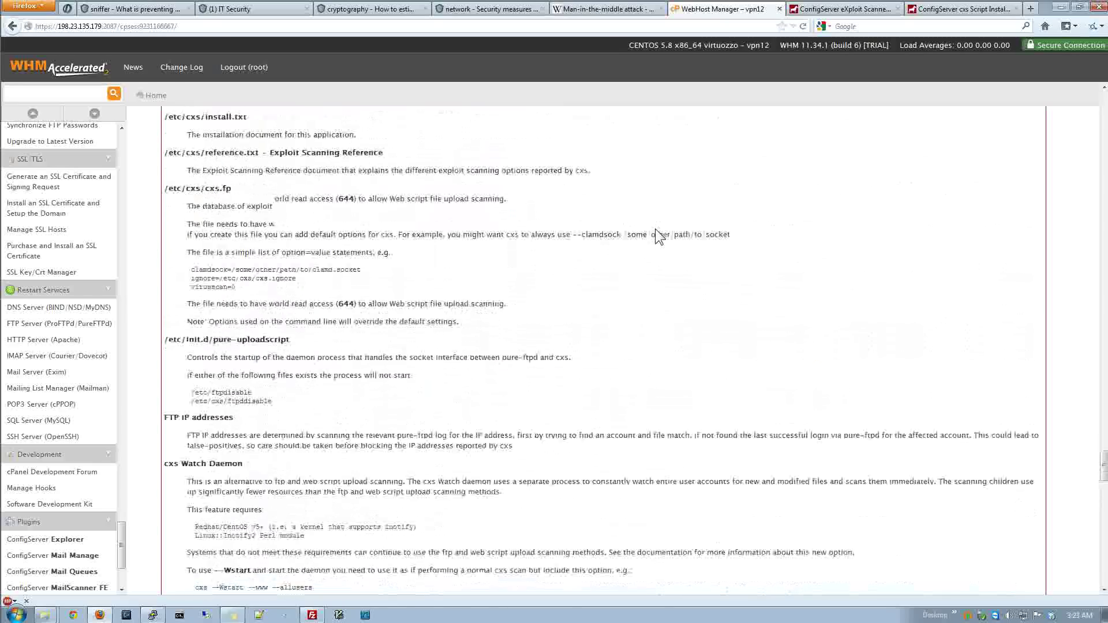
scroll(655, 229, up, 4)
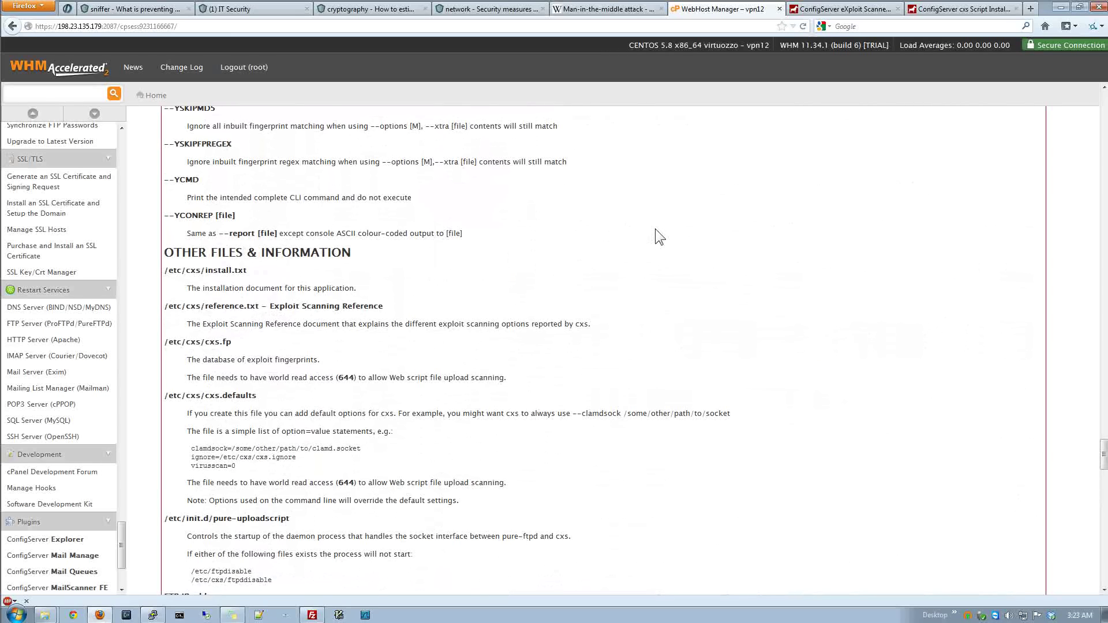
scroll(656, 230, down, 15)
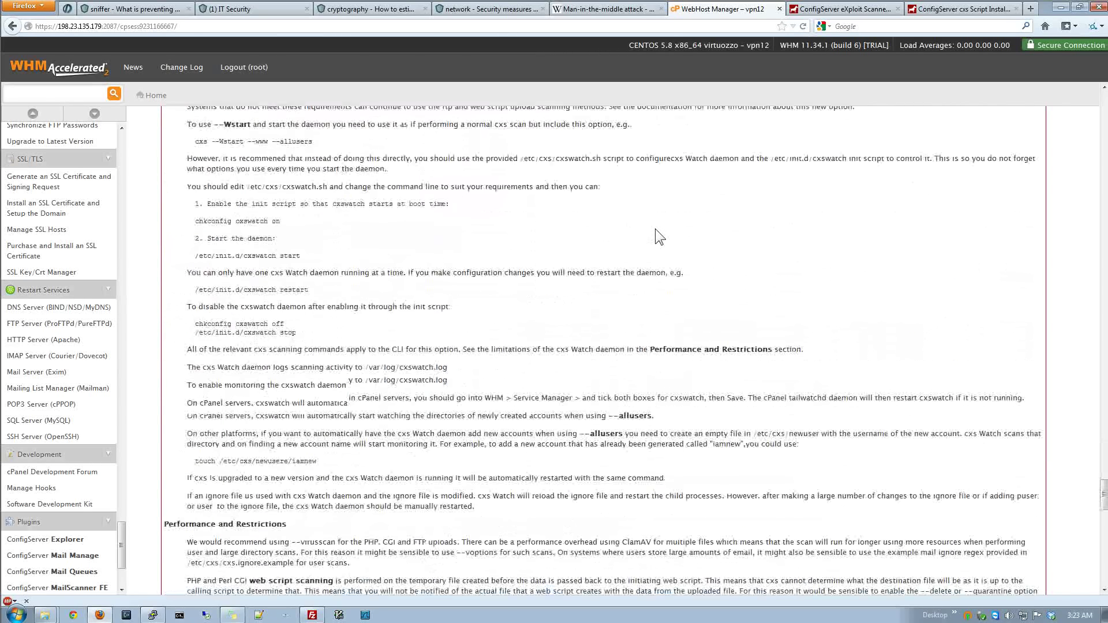
scroll(656, 228, down, 8)
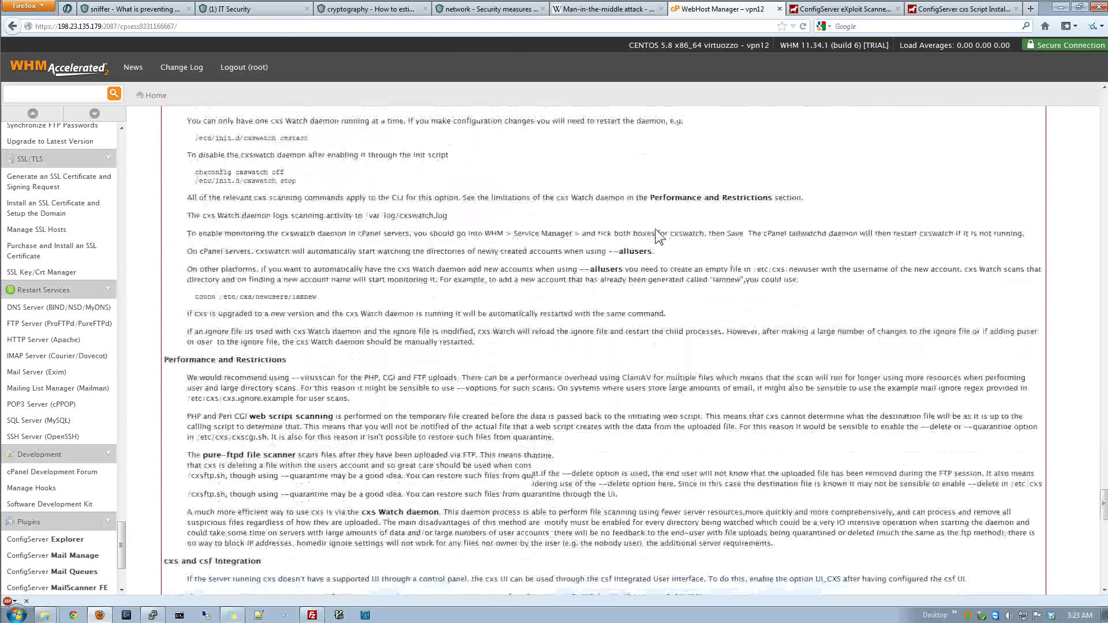
scroll(656, 229, down, 6)
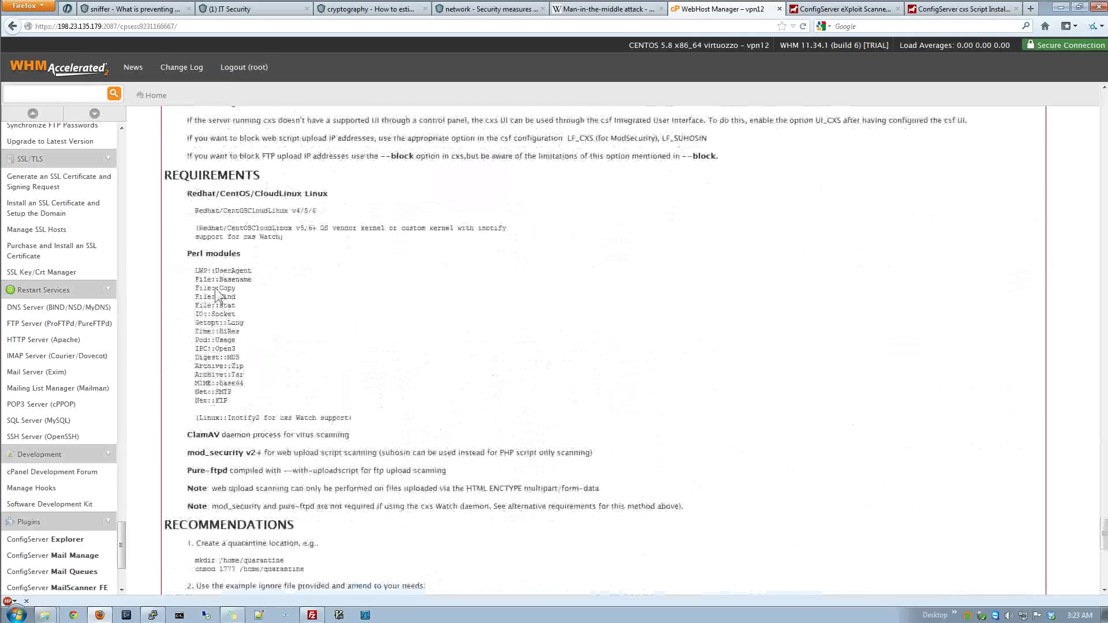
drag(199, 275, 295, 323)
click(385, 344)
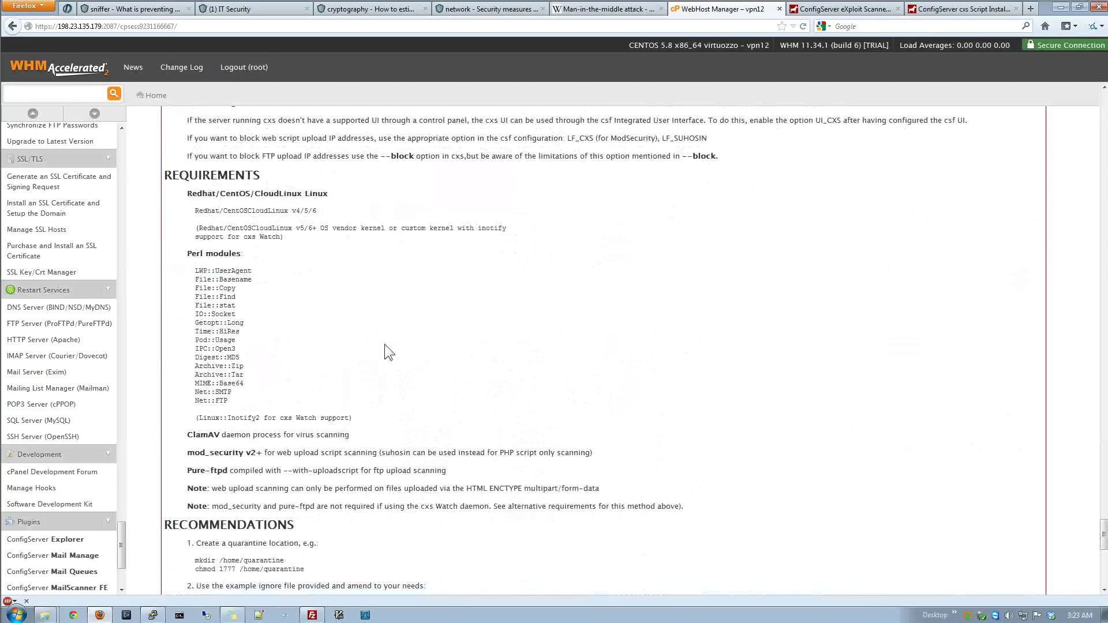
scroll(384, 344, down, 9)
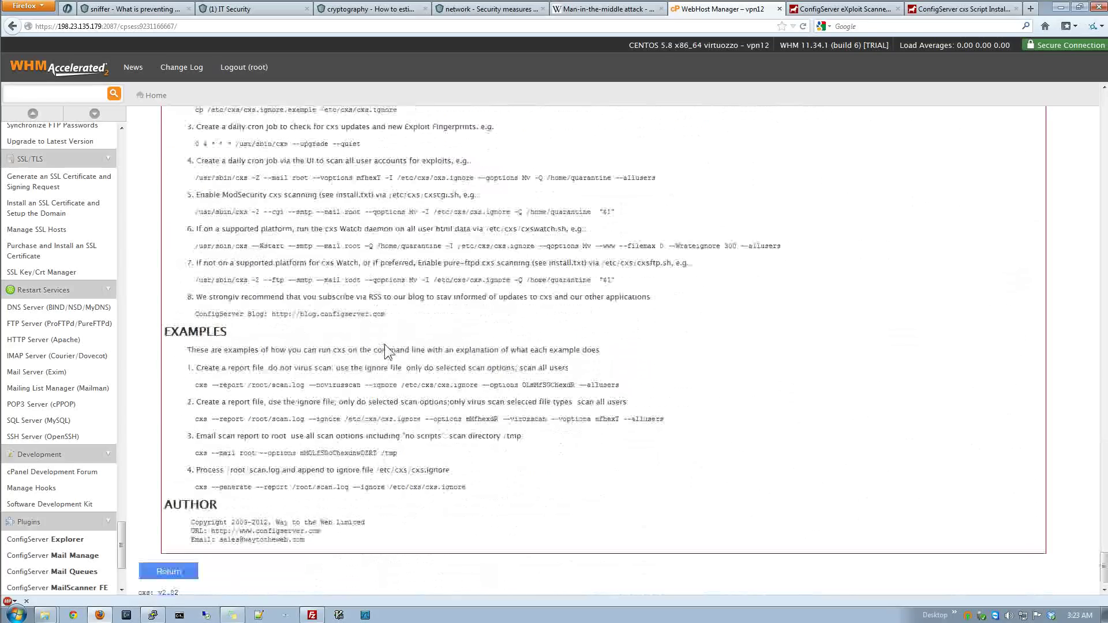
scroll(385, 343, down, 1)
click(197, 545)
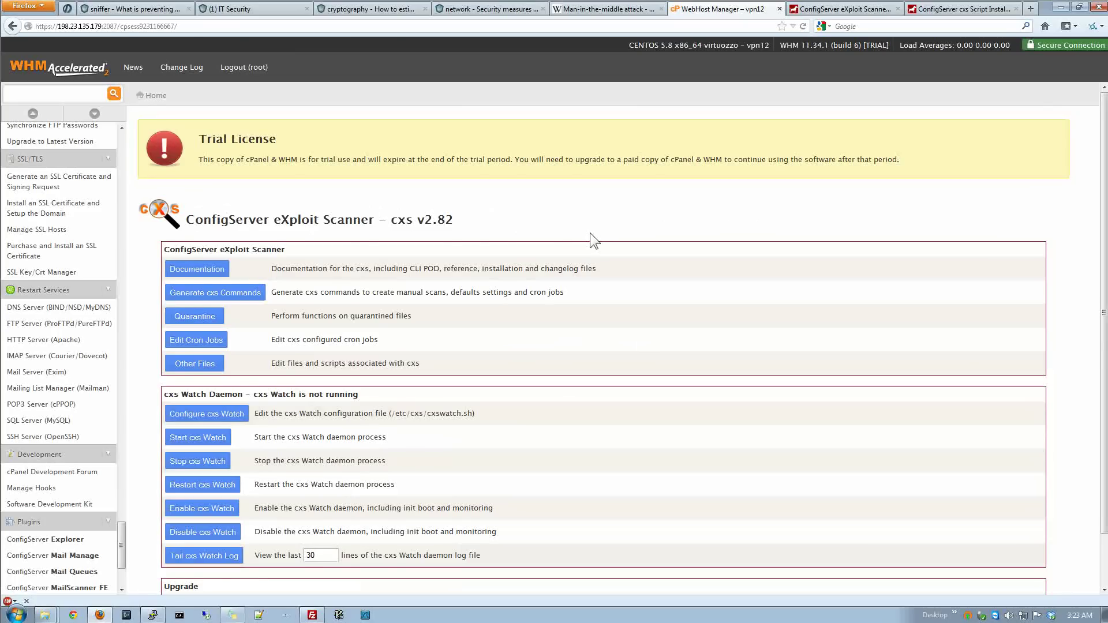
Step: In Generate cxs Commands, limit scanning to public_html and target all cPanel users
scroll(590, 233, down, 1)
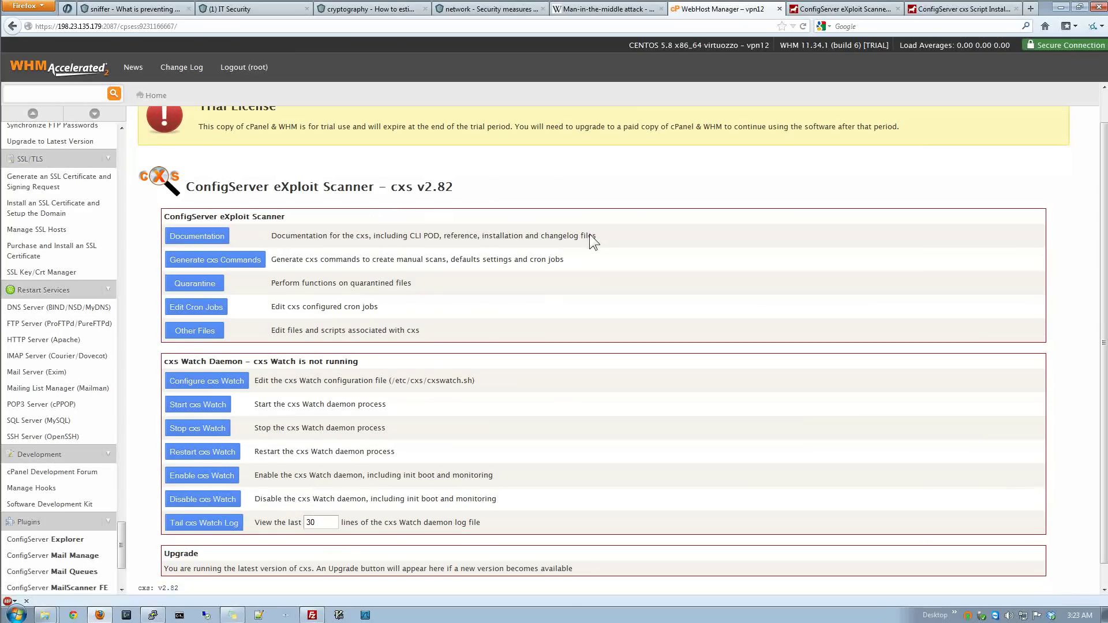
click(233, 261)
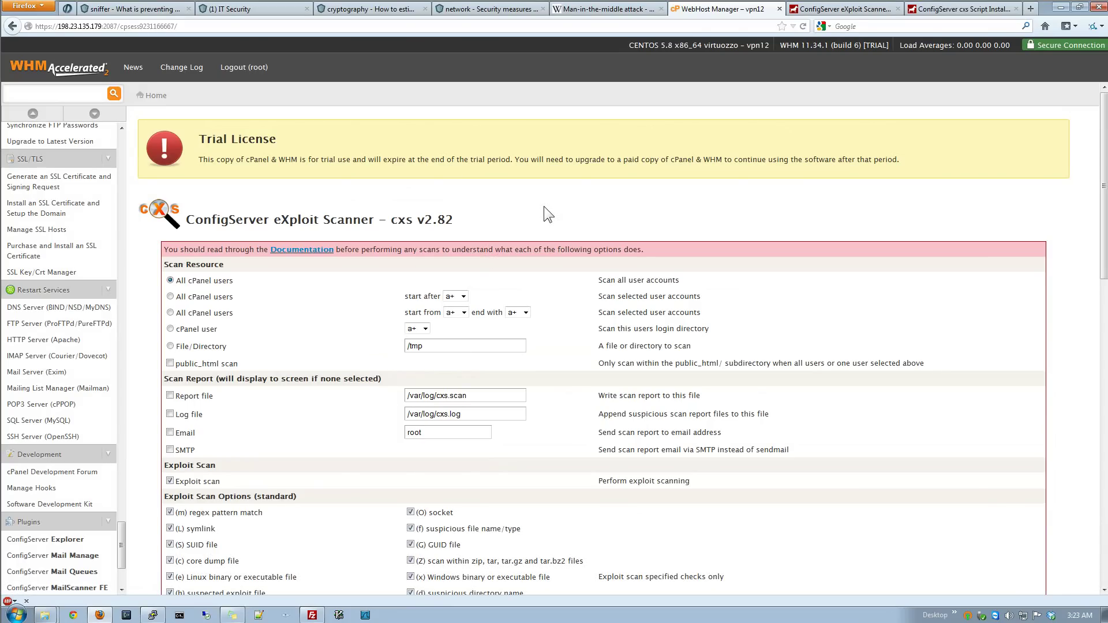
scroll(544, 207, down, 1)
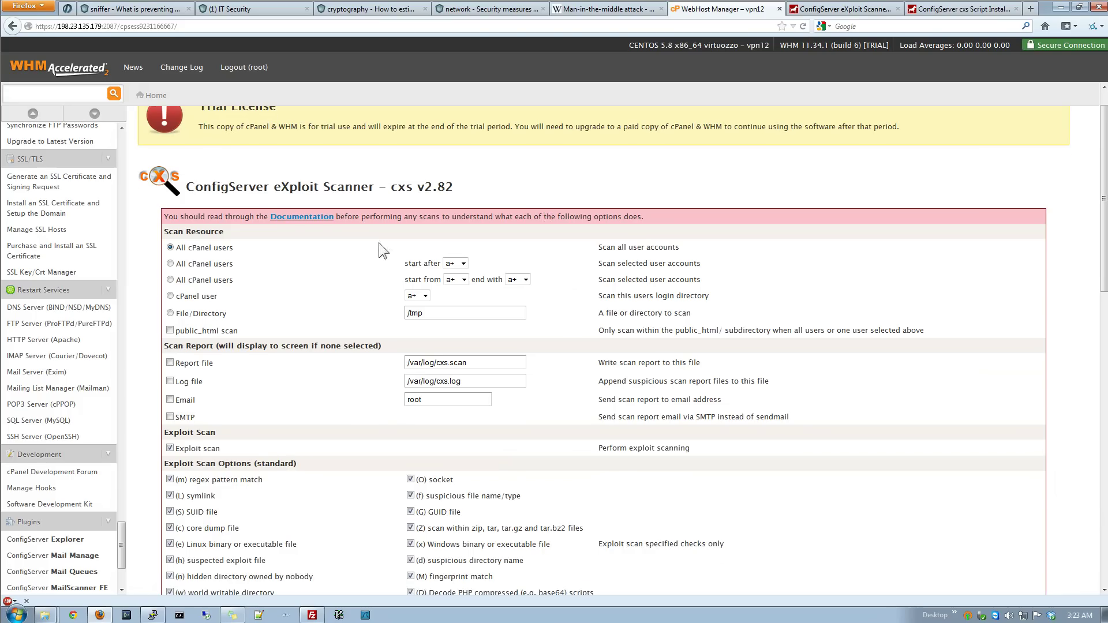
click(171, 331)
click(170, 248)
scroll(139, 281, down, 5)
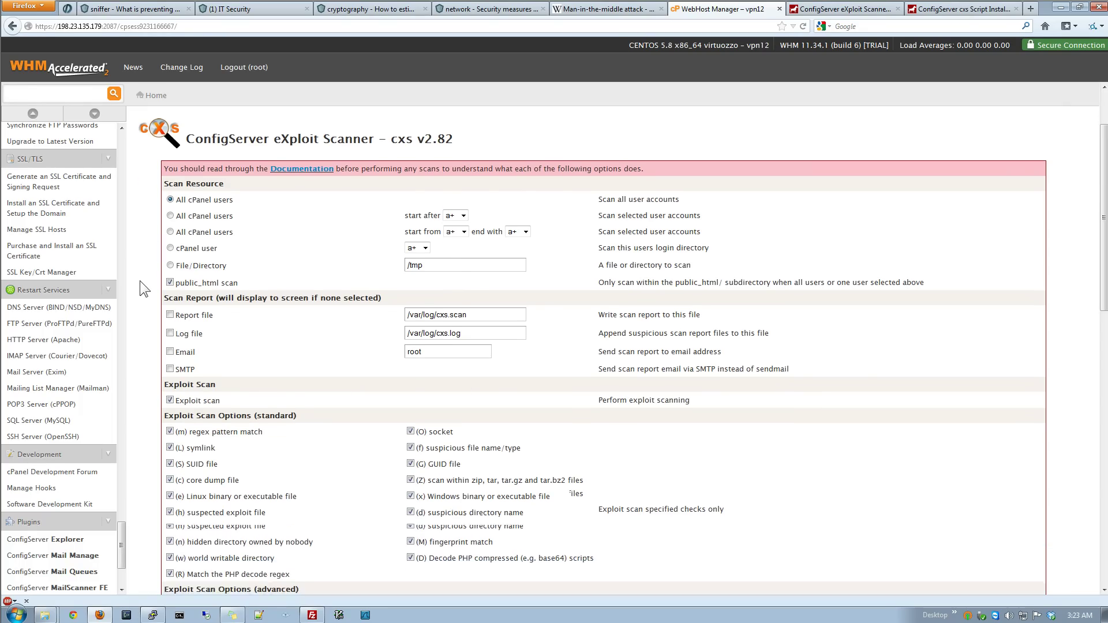
scroll(139, 281, down, 4)
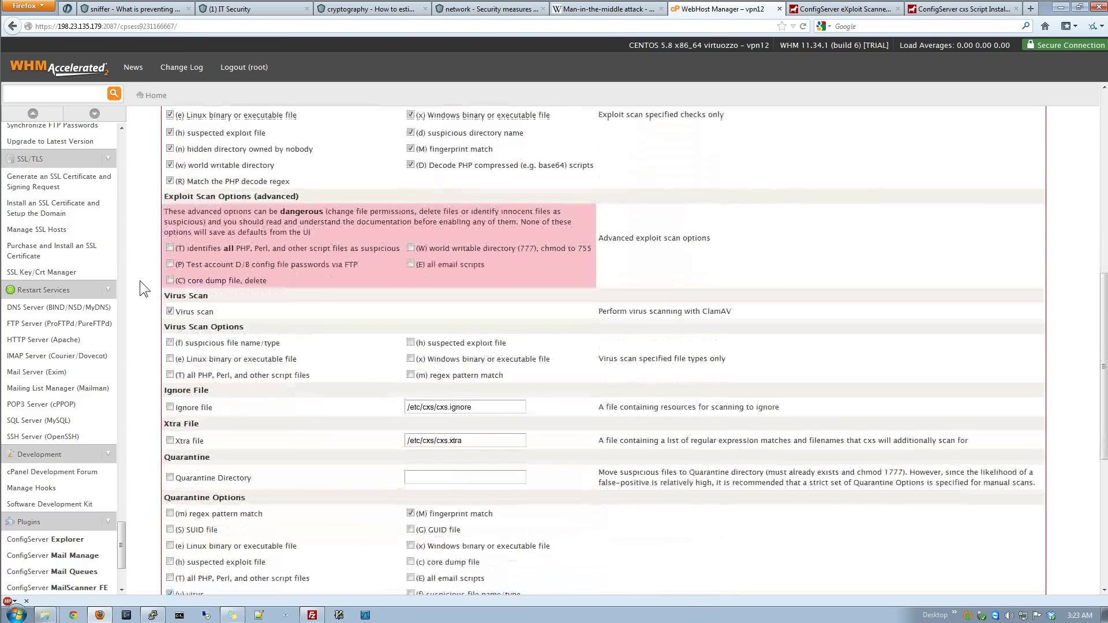
scroll(139, 281, down, 7)
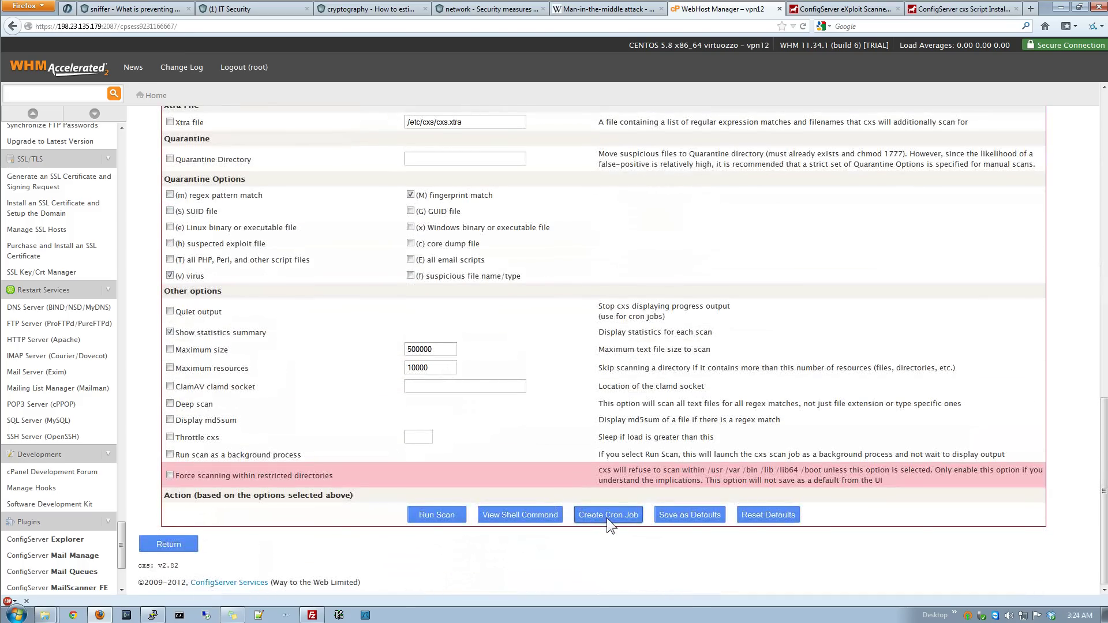
Step: Generate the shell scan command, inspect its end, then go back up to the options page
click(518, 520)
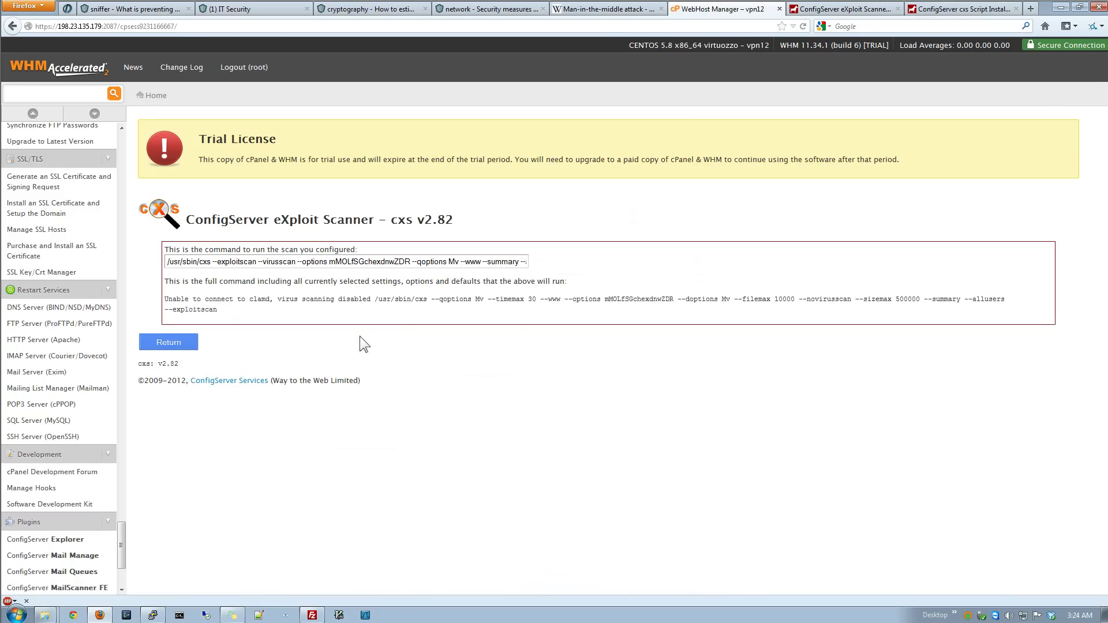
drag(431, 263, 576, 273)
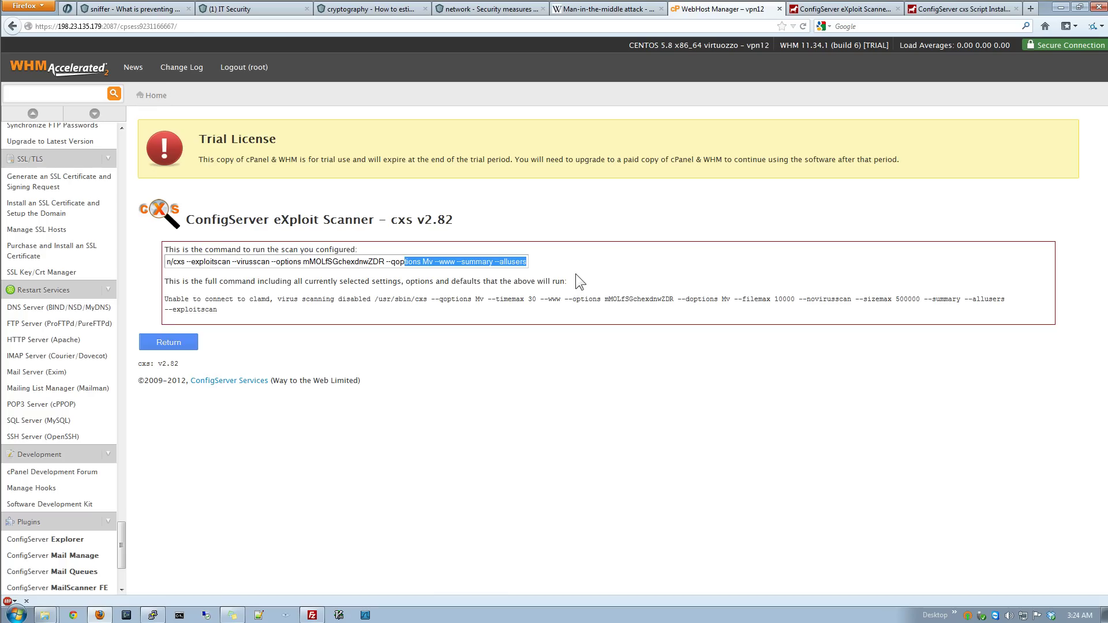
click(574, 266)
key(alt+Left)
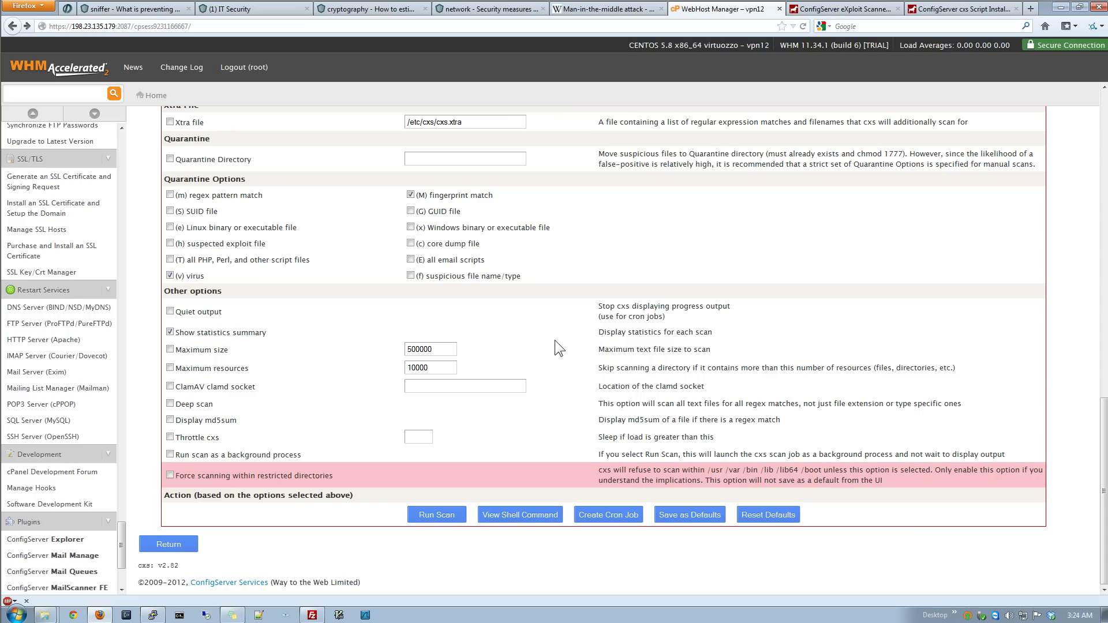
scroll(556, 342, up, 3)
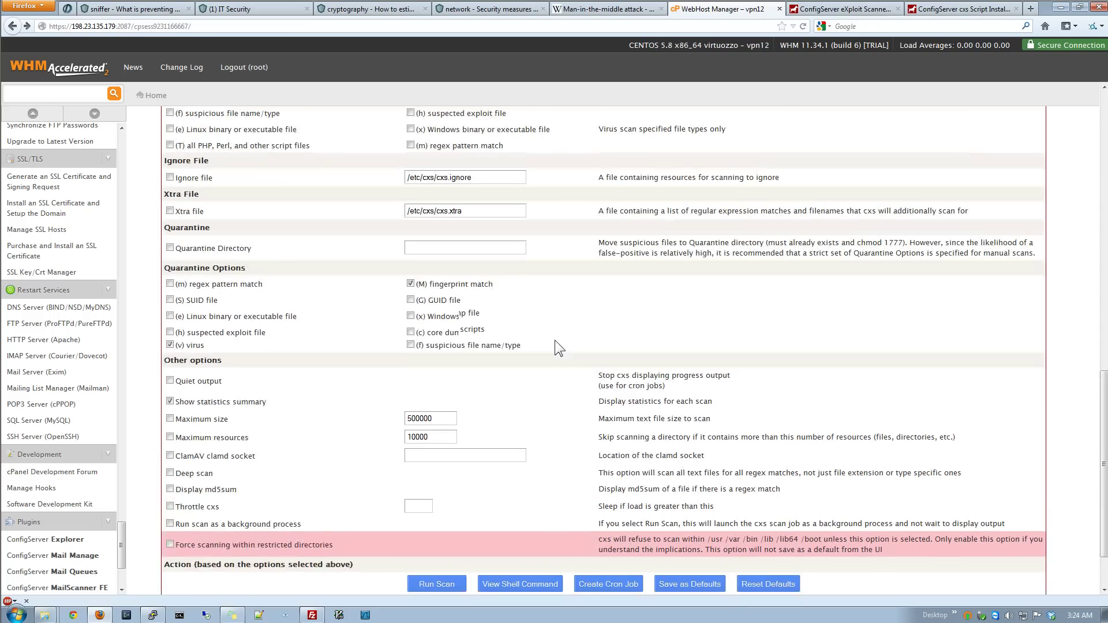
scroll(555, 342, up, 6)
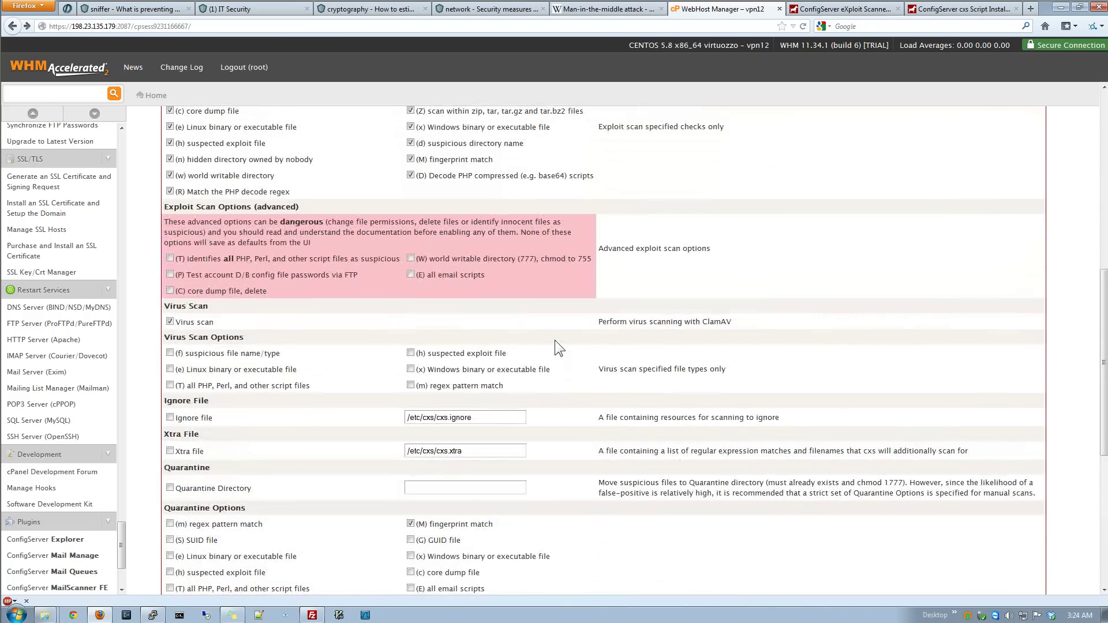
scroll(555, 346, up, 10)
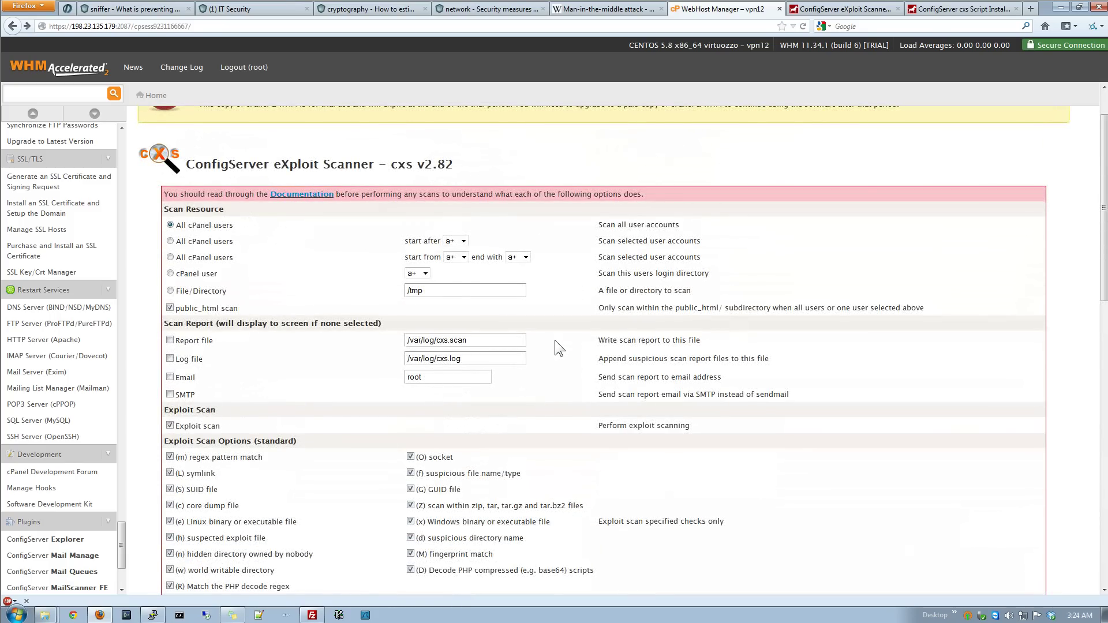
scroll(555, 340, up, 2)
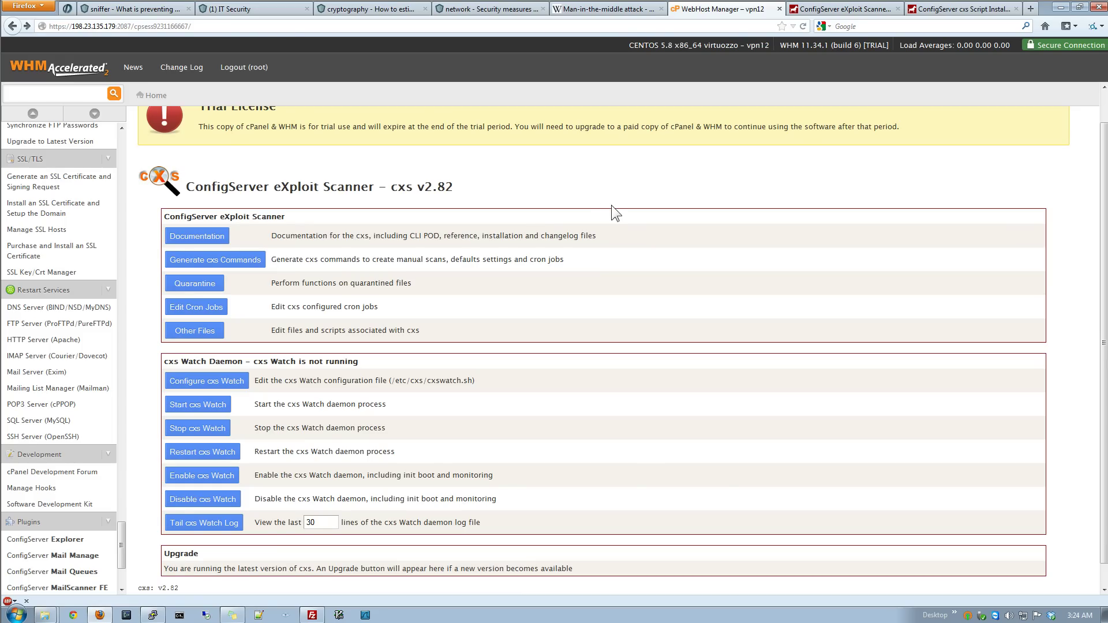
click(188, 285)
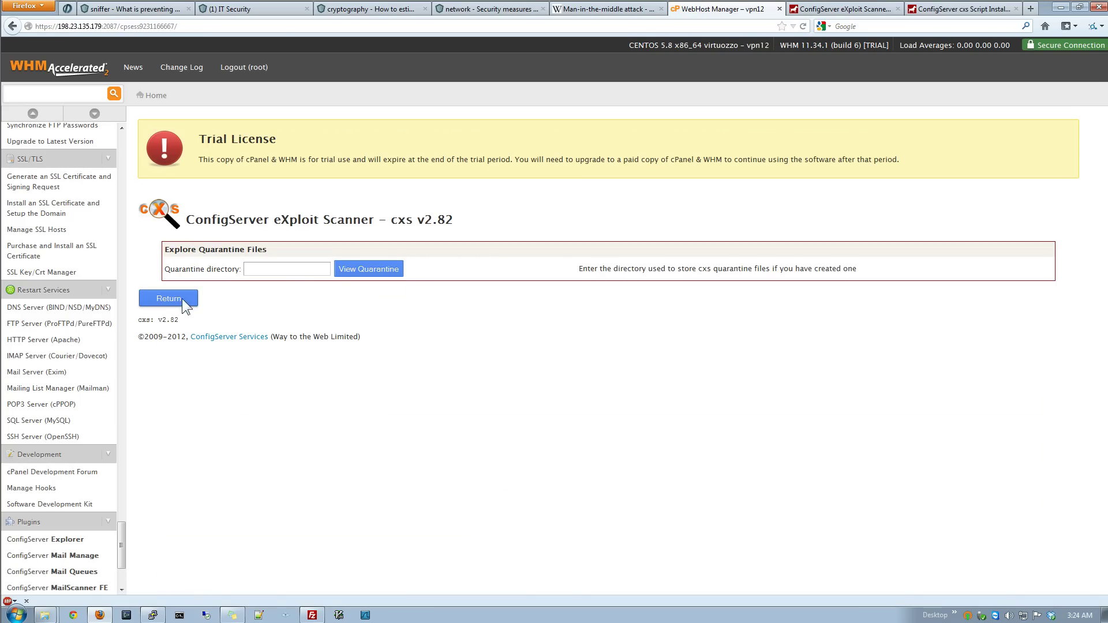
click(164, 302)
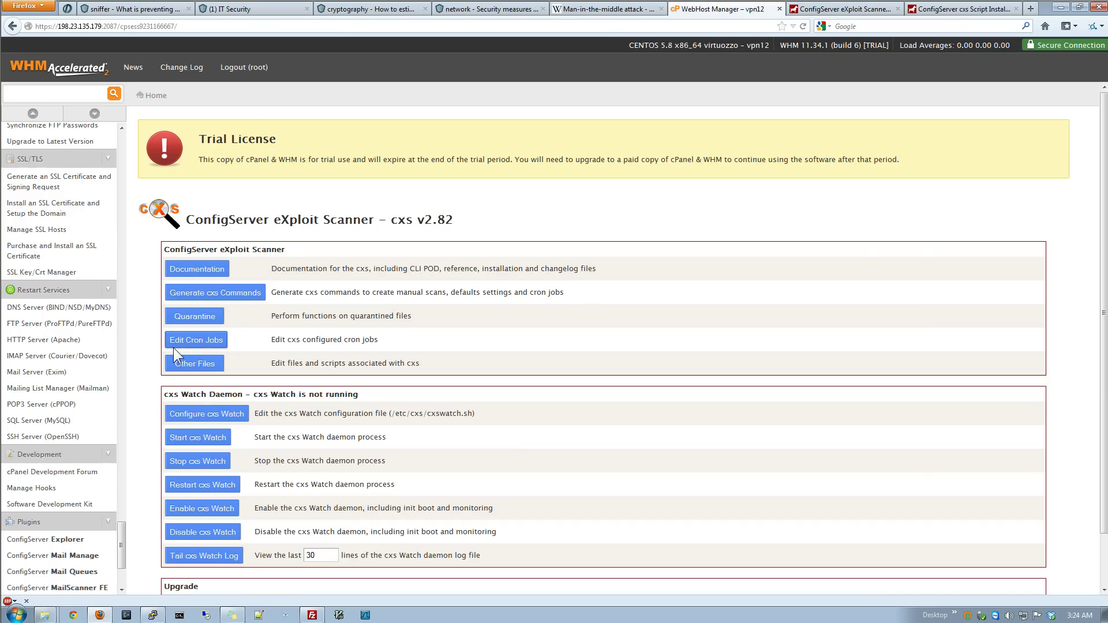
click(174, 346)
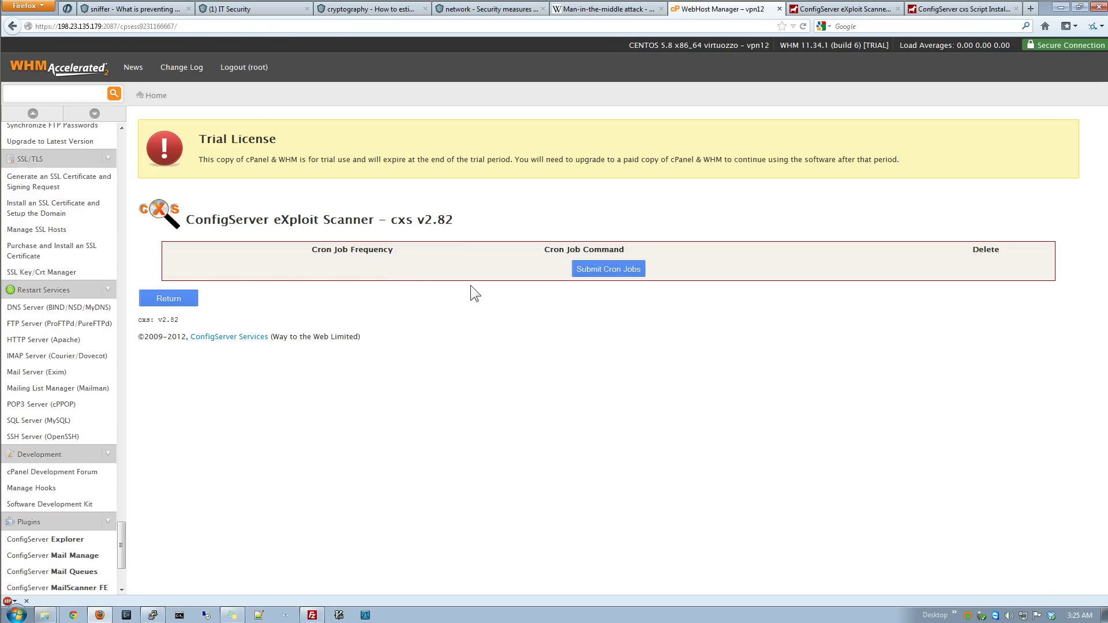
click(153, 299)
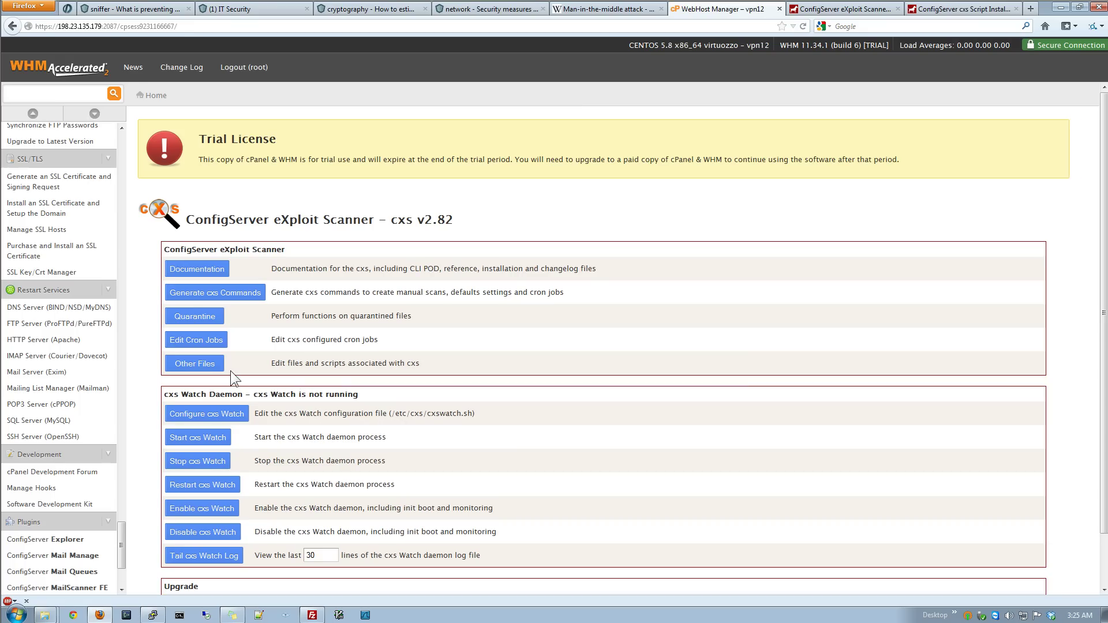
Step: From Other Files, view the /etc/cxs/cxsftp.sh script and return to the list
click(216, 363)
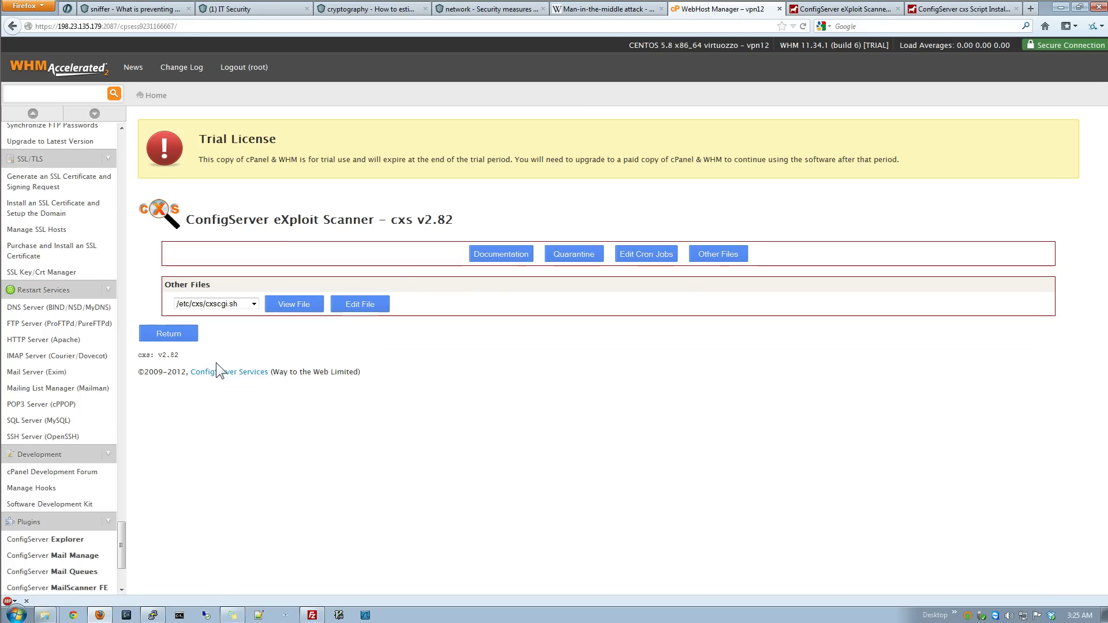
click(228, 305)
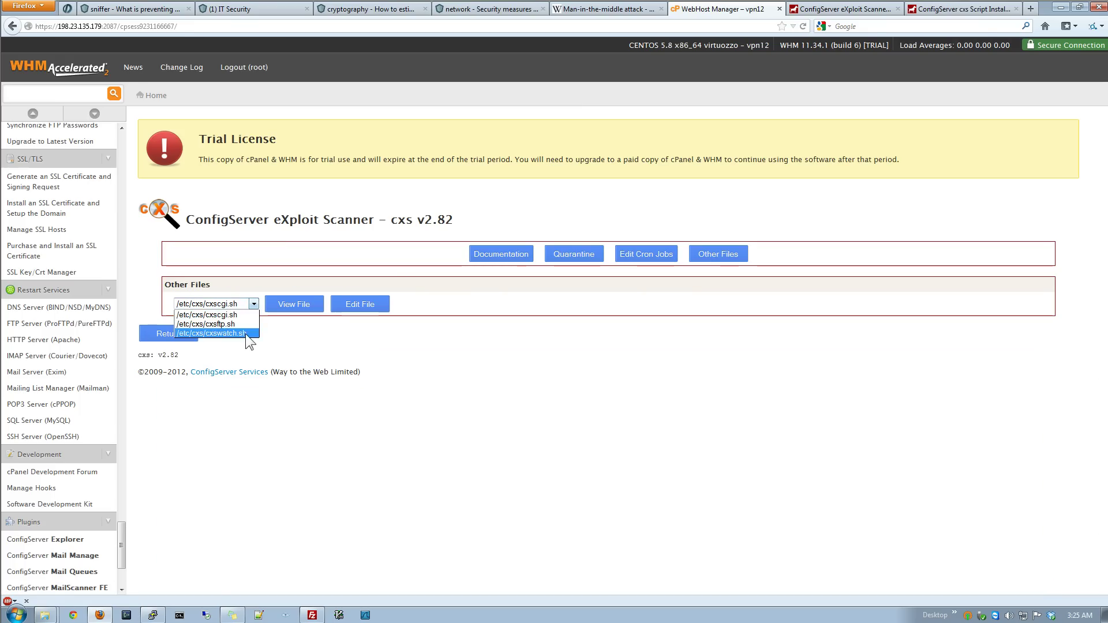
click(228, 324)
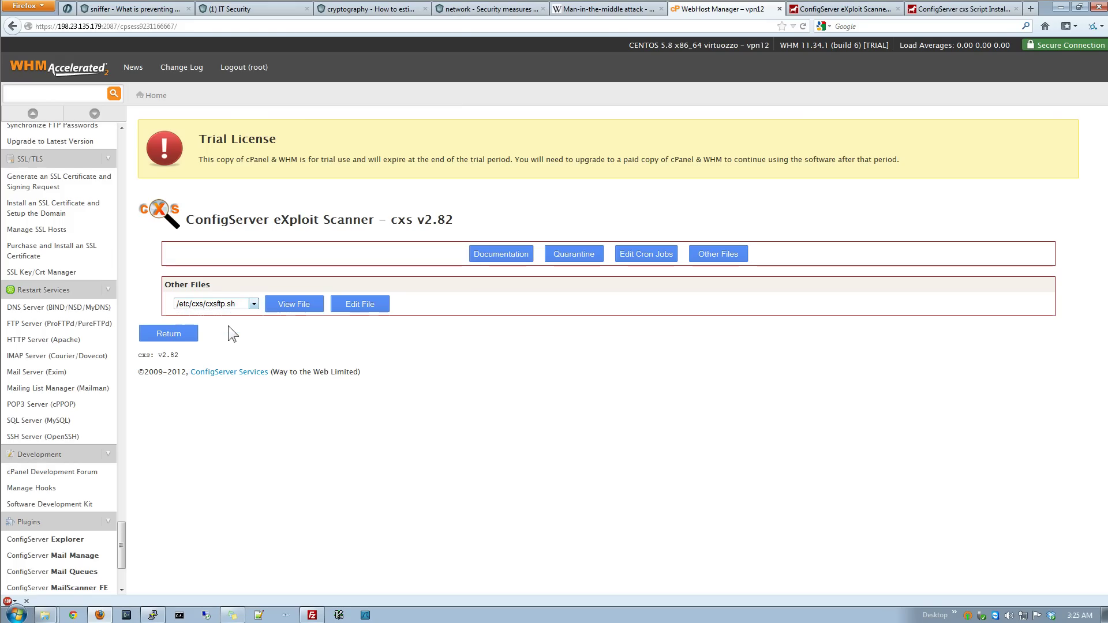
click(280, 308)
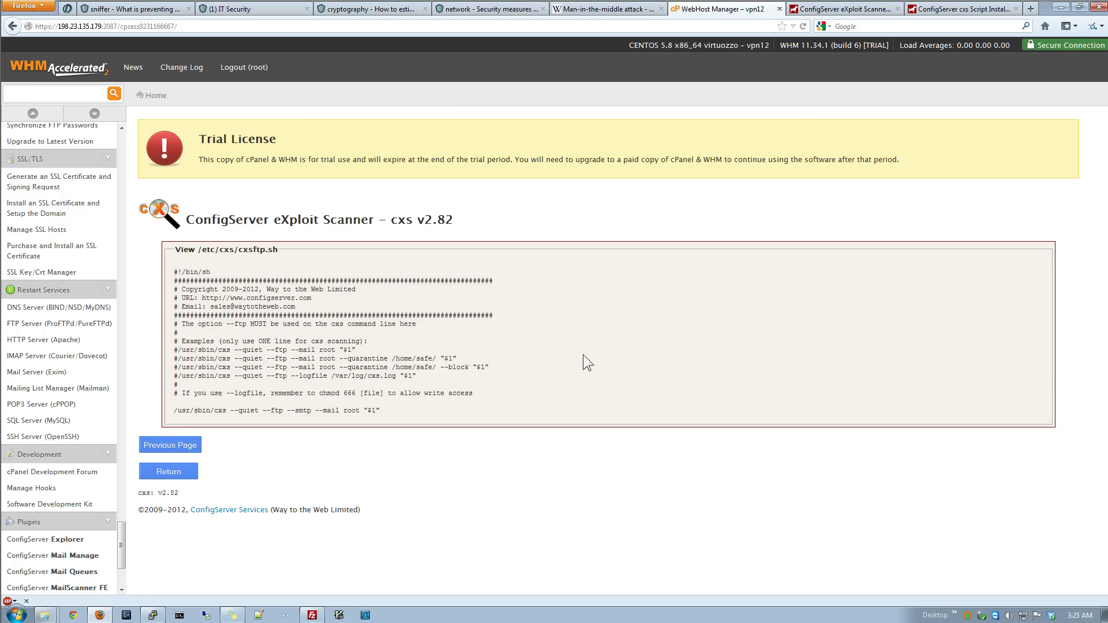
click(180, 449)
Step: View the /etc/cxs/cxscgi.sh script and go back to the Other Files page
click(238, 306)
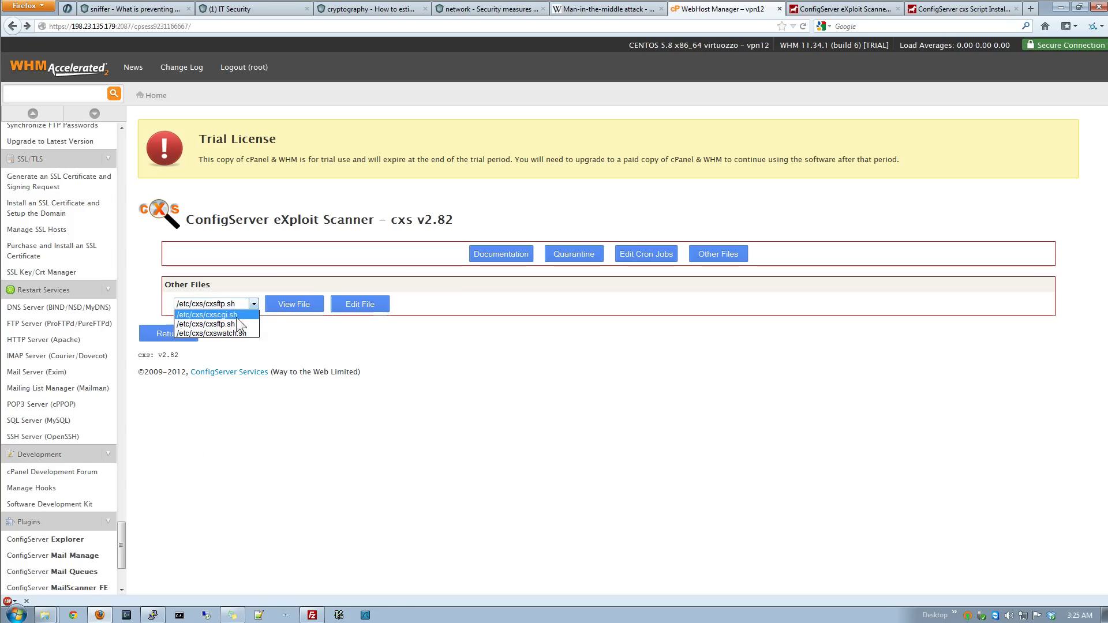
click(236, 316)
click(271, 311)
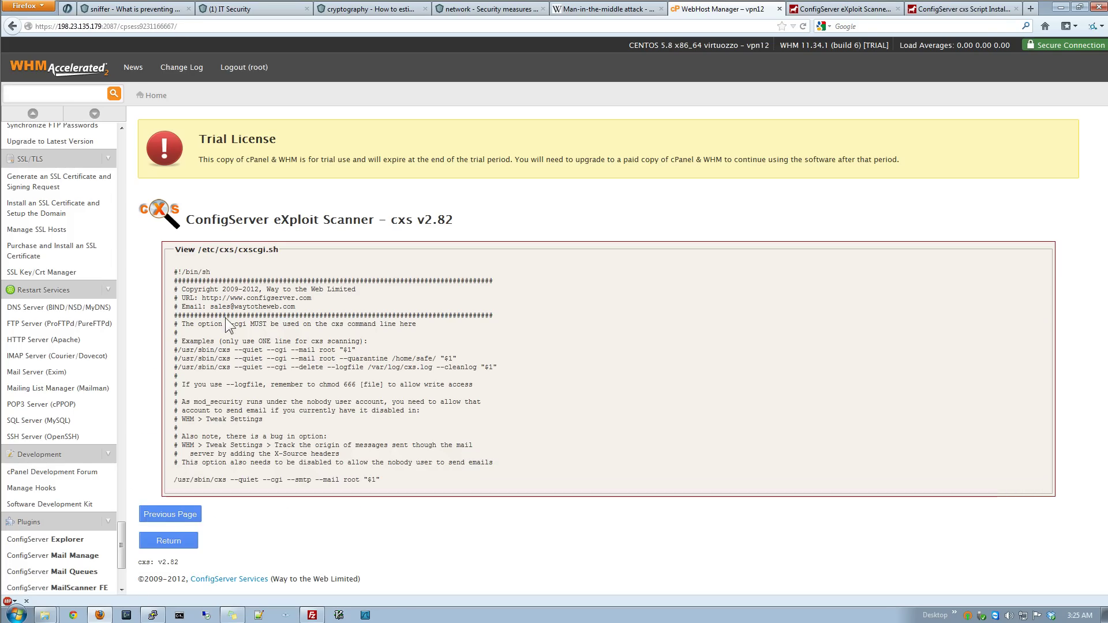
click(176, 513)
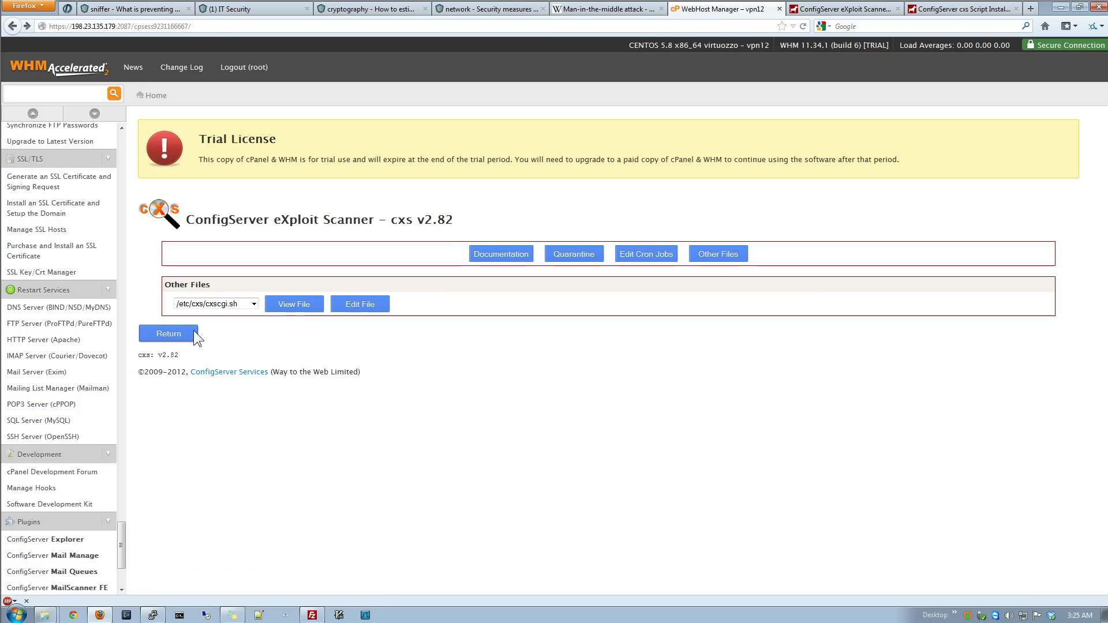
Step: Return from Other Files to the cxs v2.82 main menu and scroll through its tools
click(193, 331)
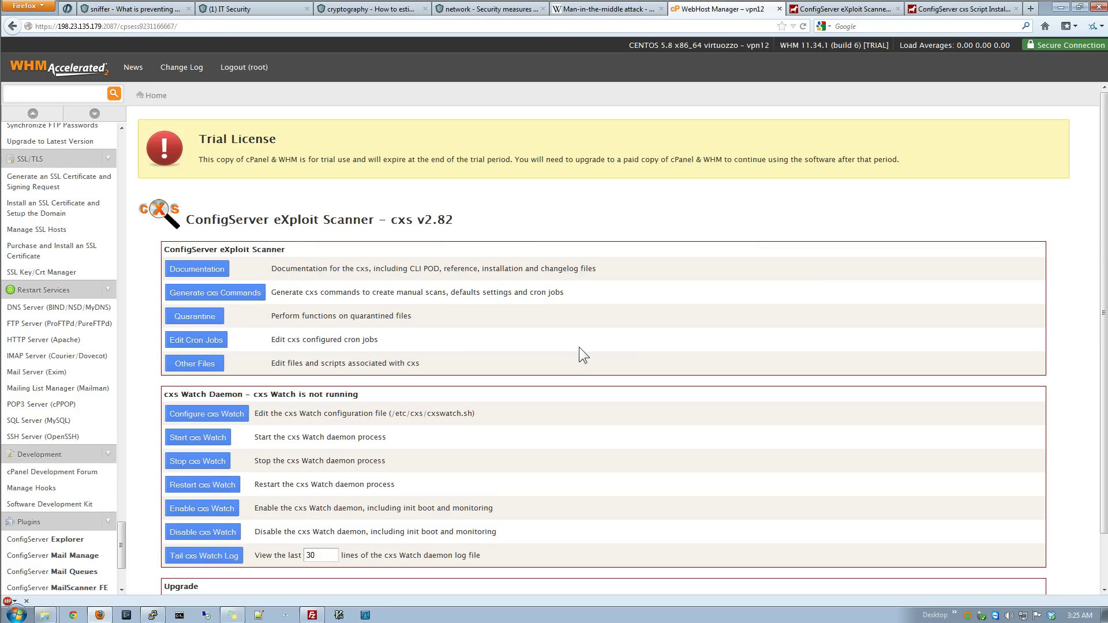
scroll(579, 347, down, 2)
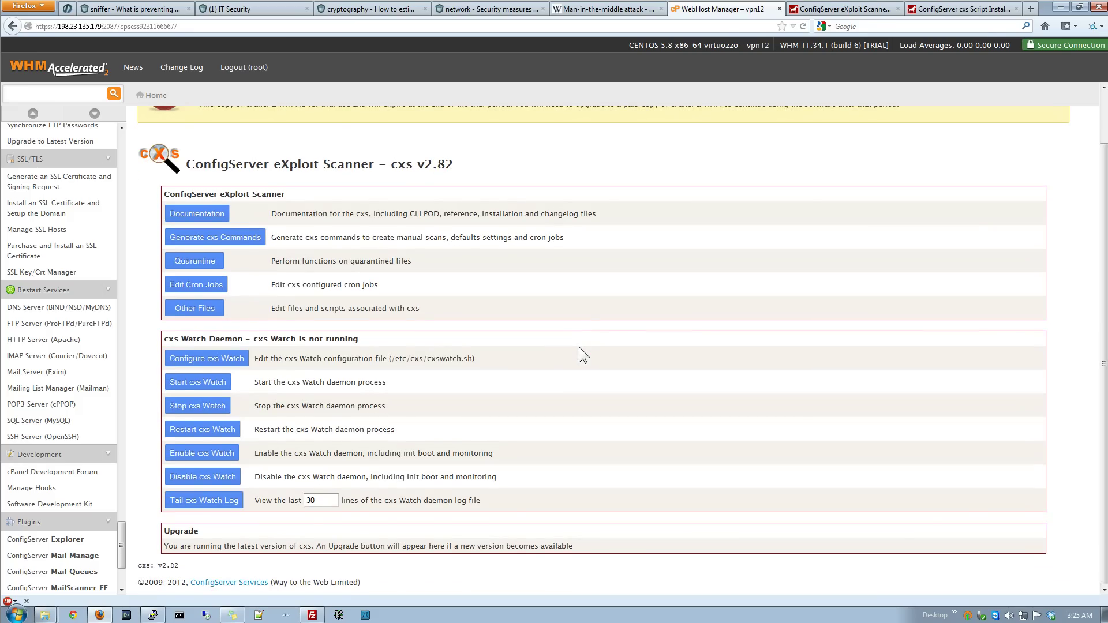
scroll(580, 348, up, 2)
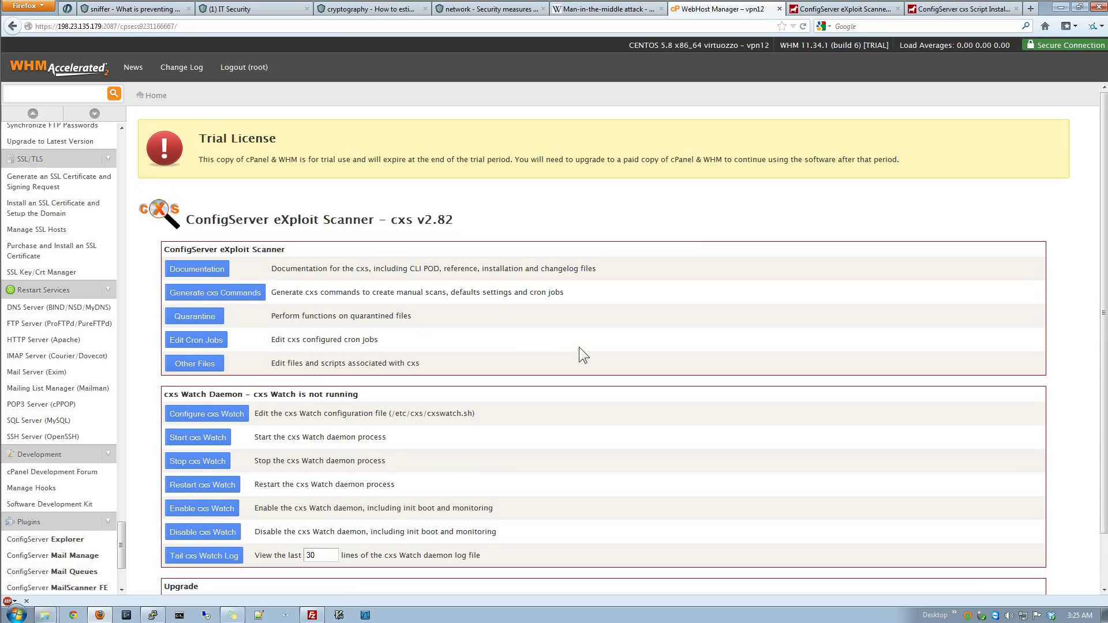